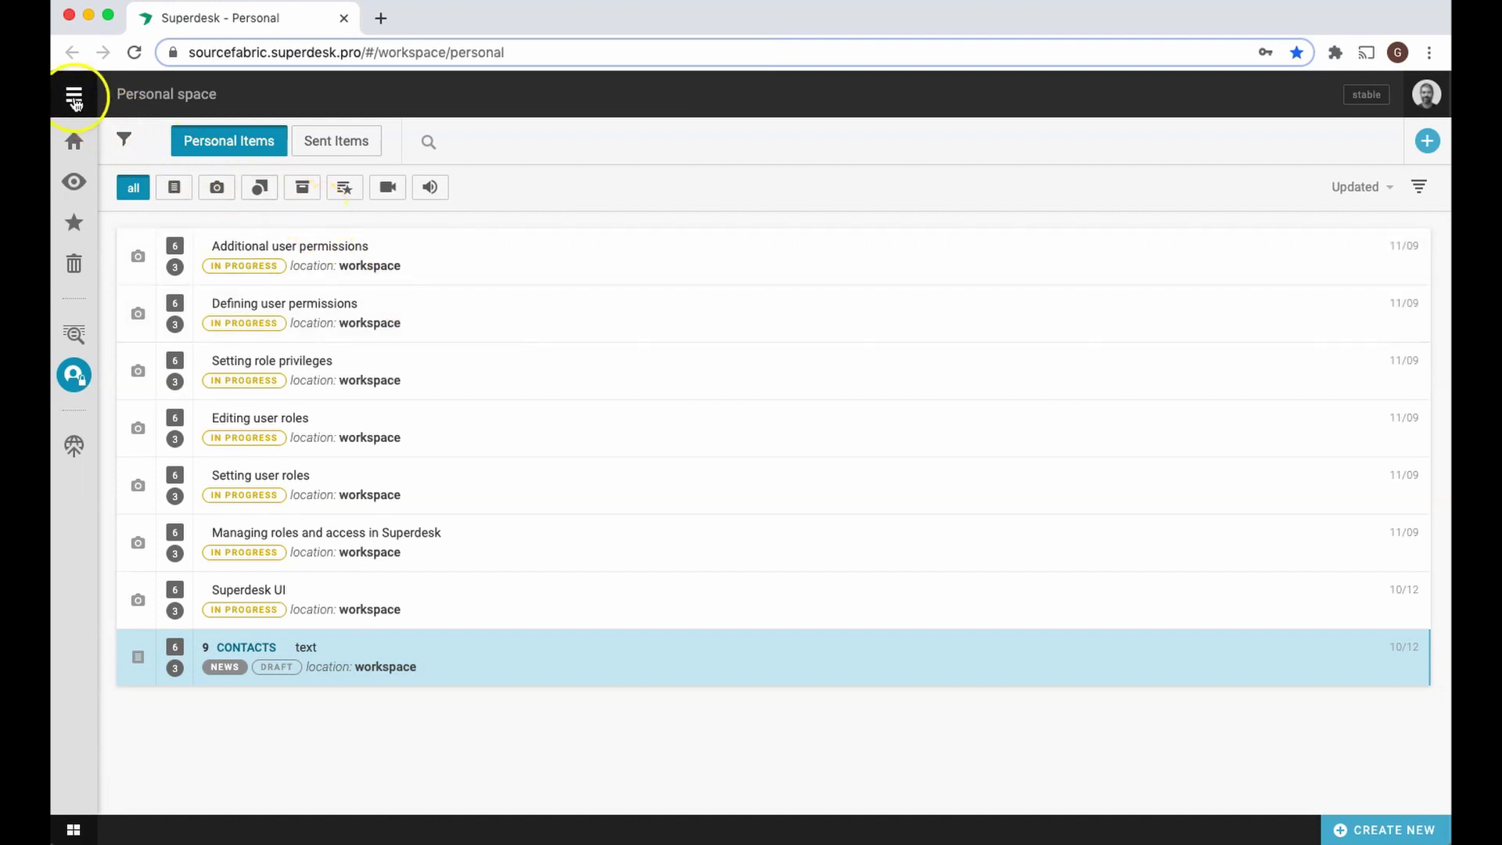
Navigate from the sidebar to Settings and open the Ingest sources list.
{"action": "left_click", "coordinate": [75, 100]}
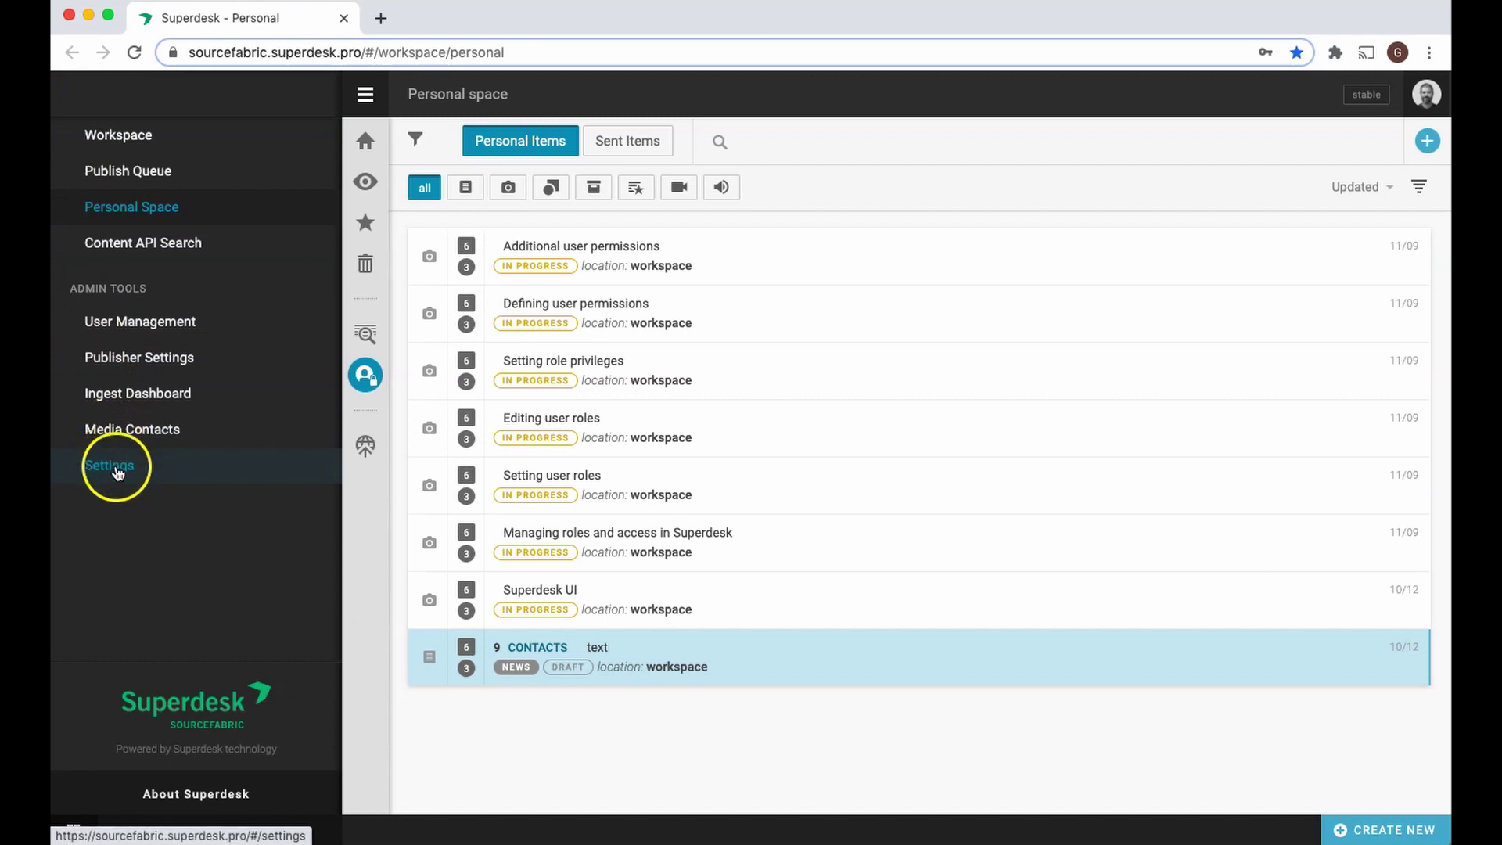
{"action": "left_click", "coordinate": [117, 473]}
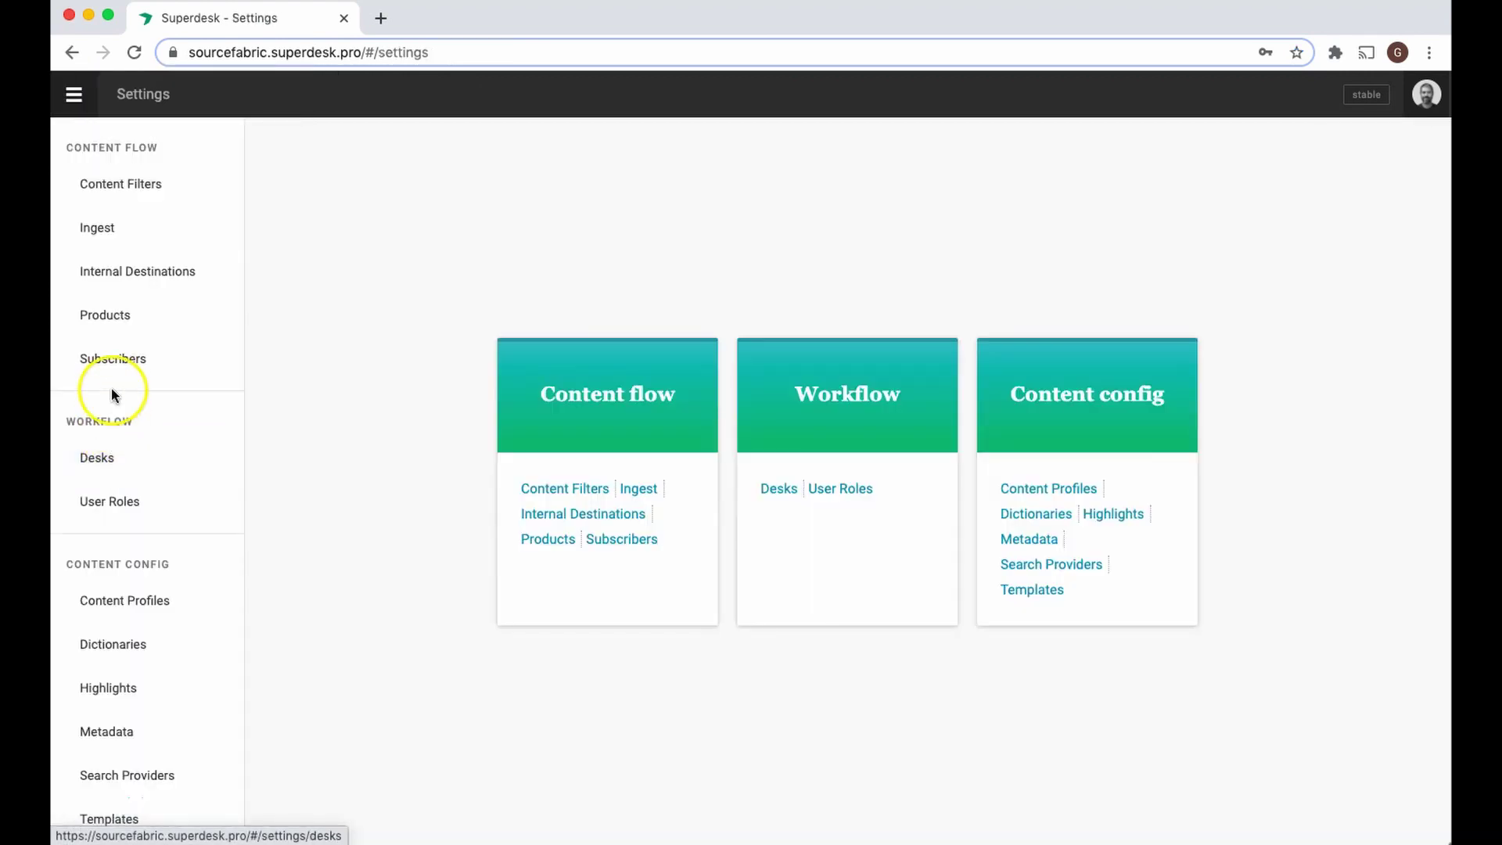
{"action": "left_click", "coordinate": [99, 227]}
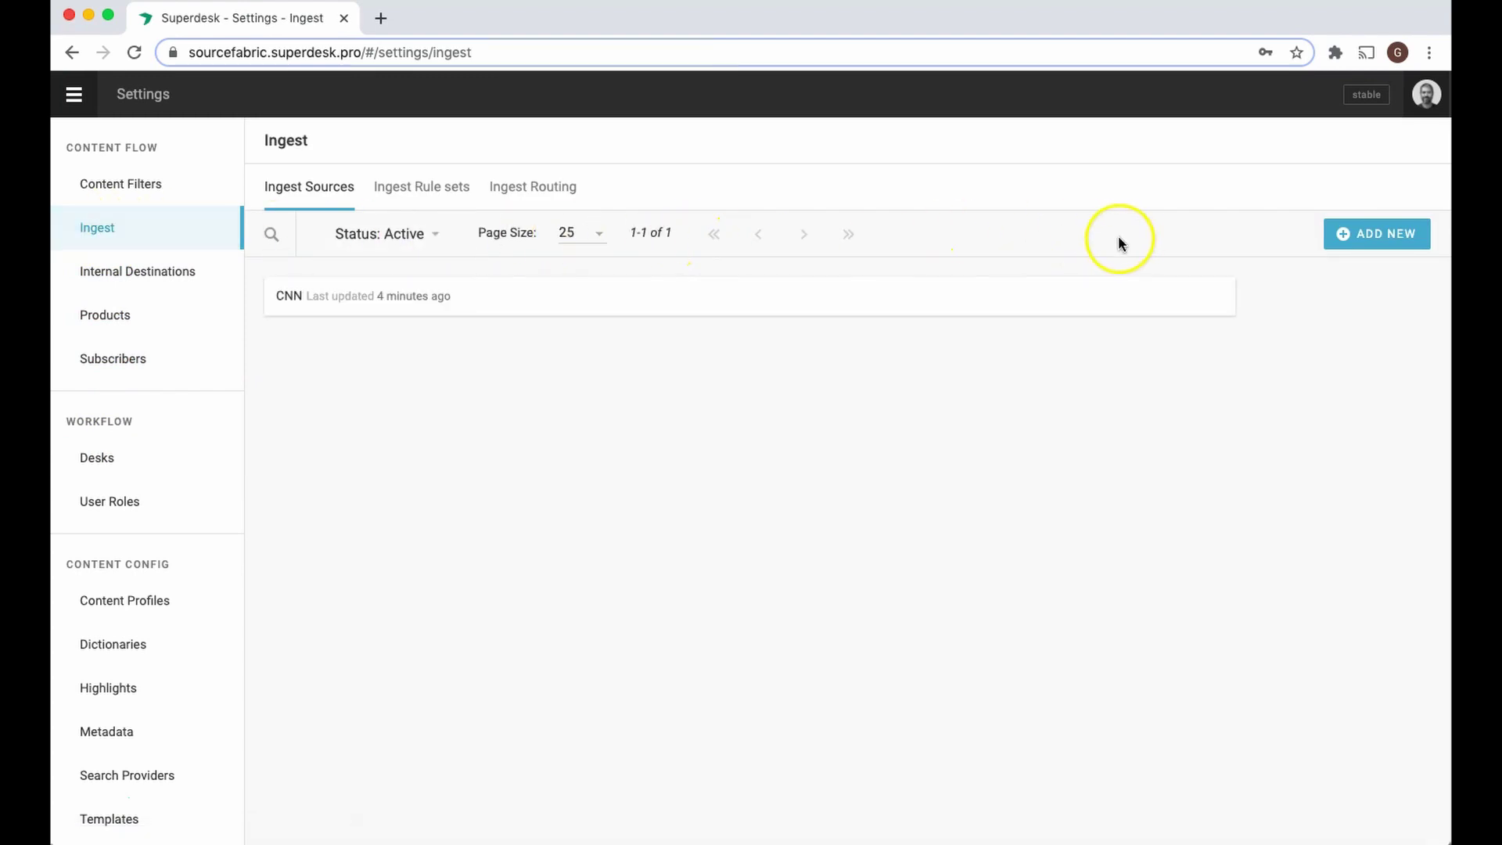
Start a new ingest source and leave it set to Active.
{"action": "left_click", "coordinate": [1381, 233]}
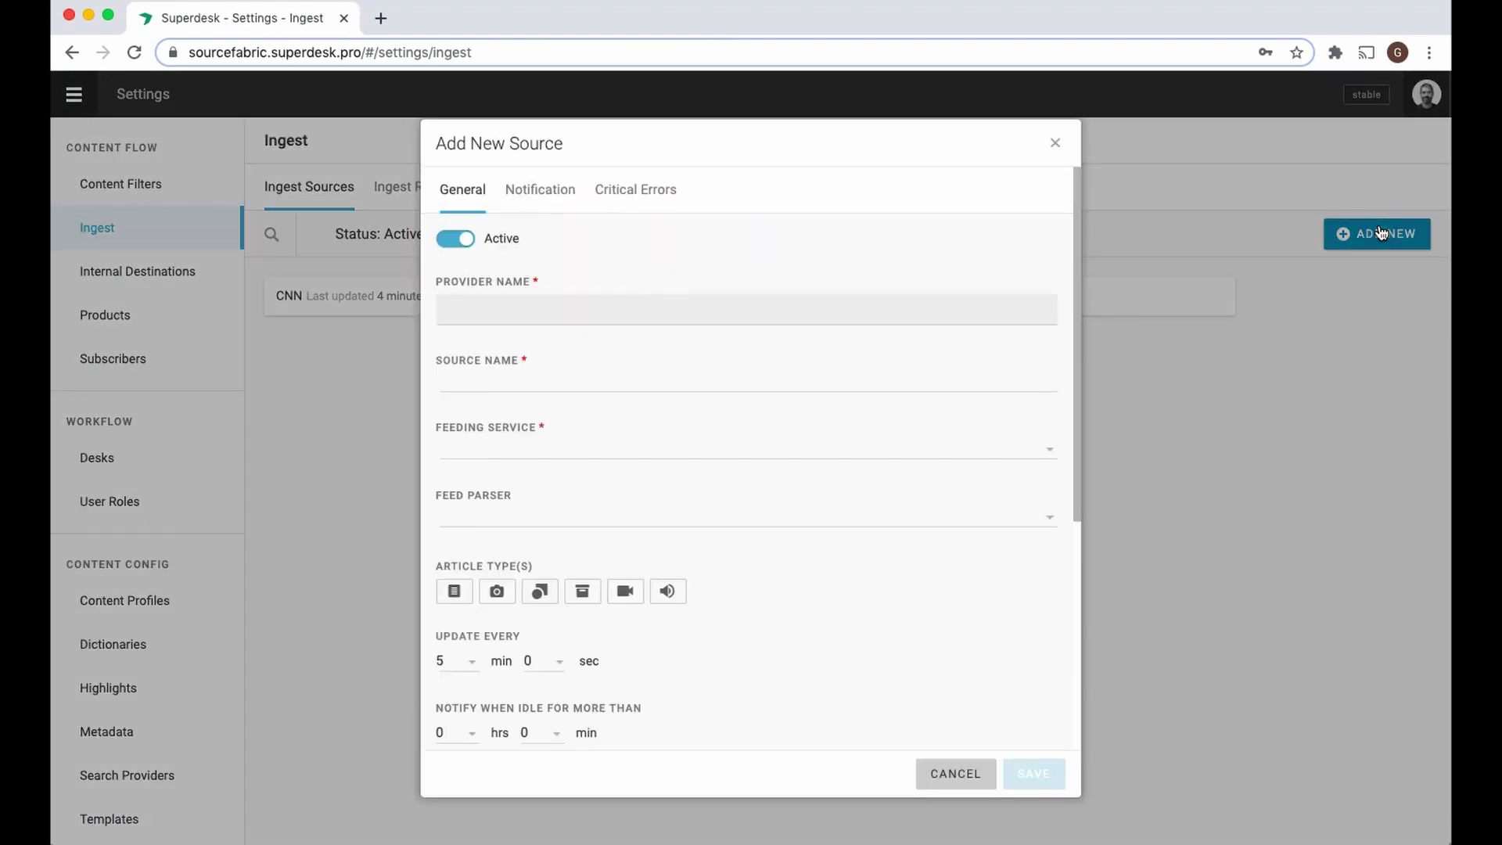
{"action": "left_click", "coordinate": [1251, 222]}
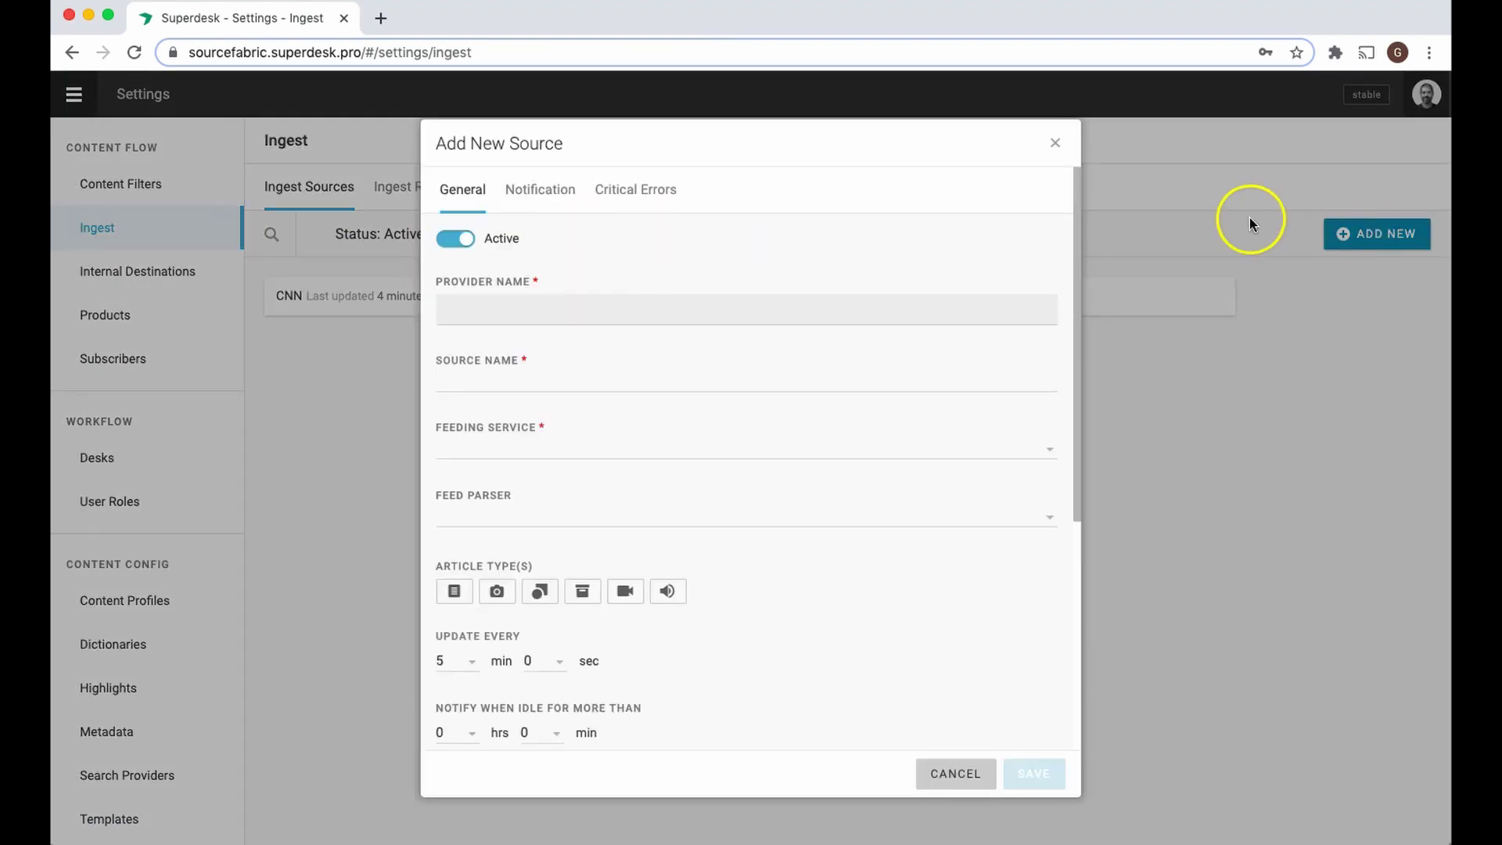
{"action": "left_click", "coordinate": [467, 243]}
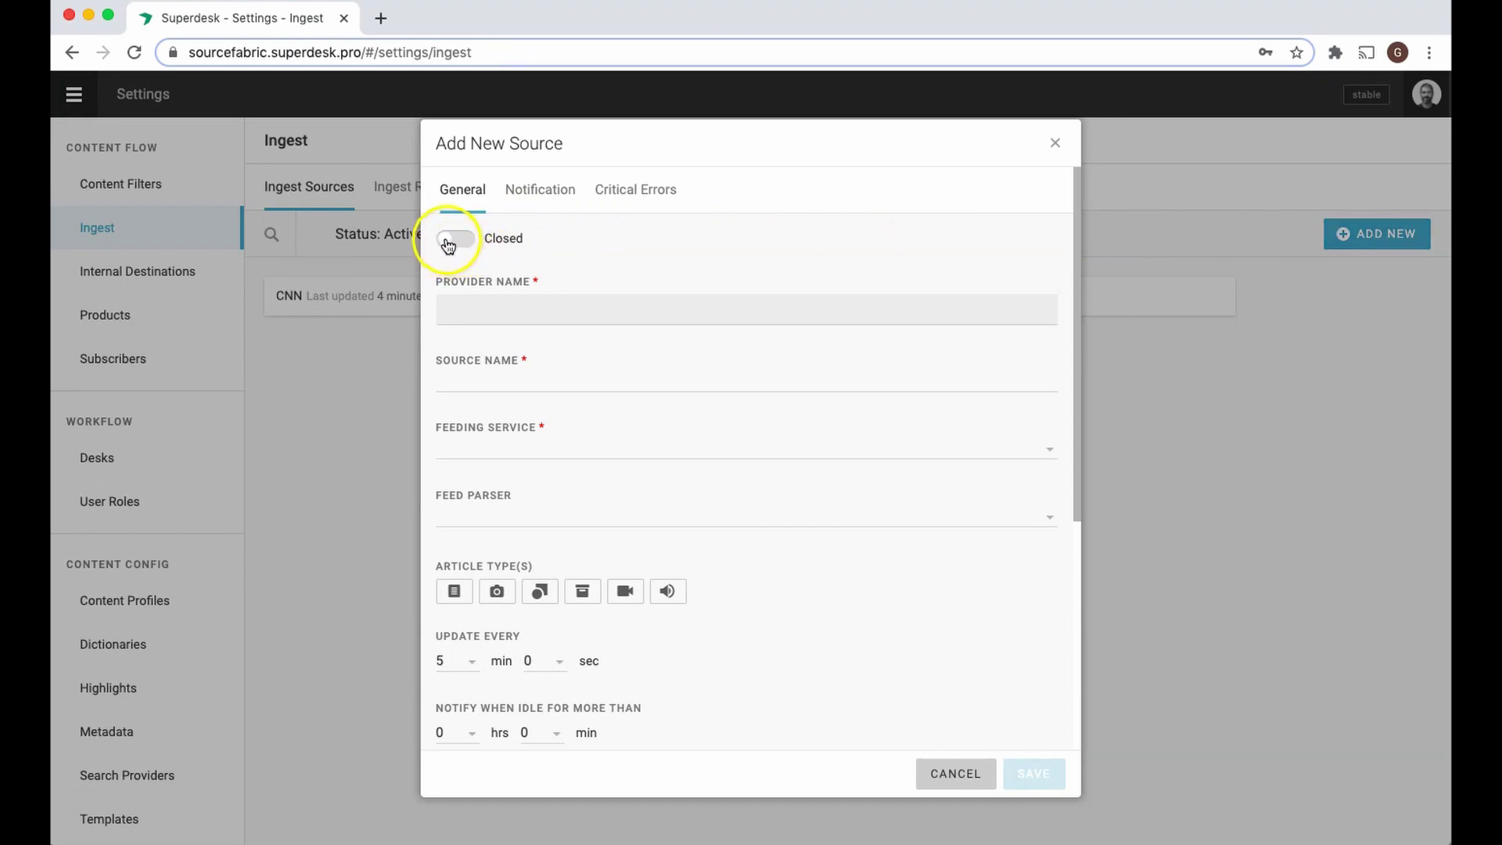
{"action": "left_click", "coordinate": [448, 244]}
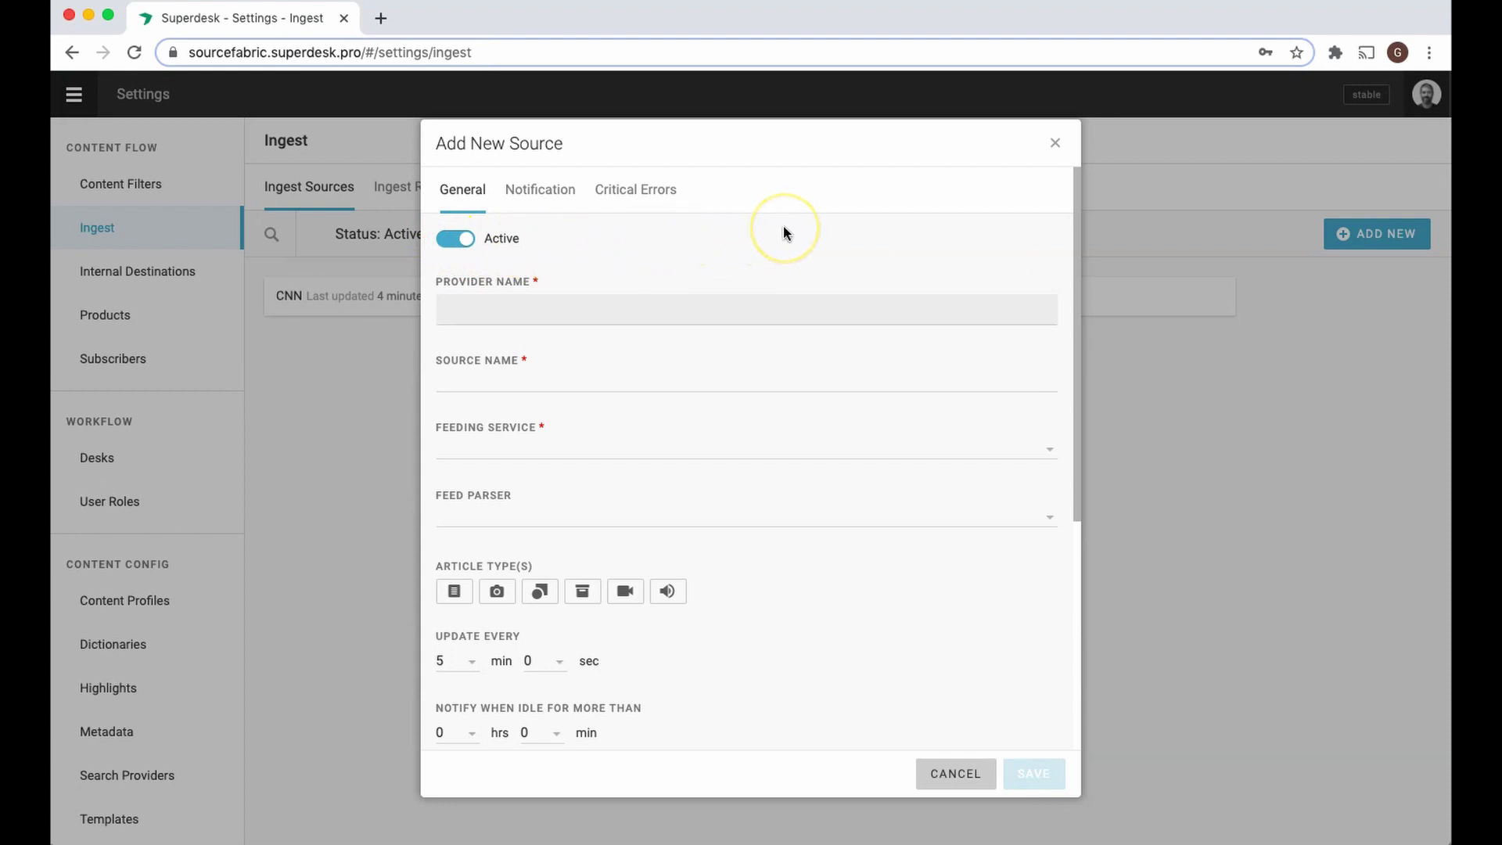
Enter 'CNN World' as both the provider name and the source name.
{"action": "left_click", "coordinate": [728, 309]}
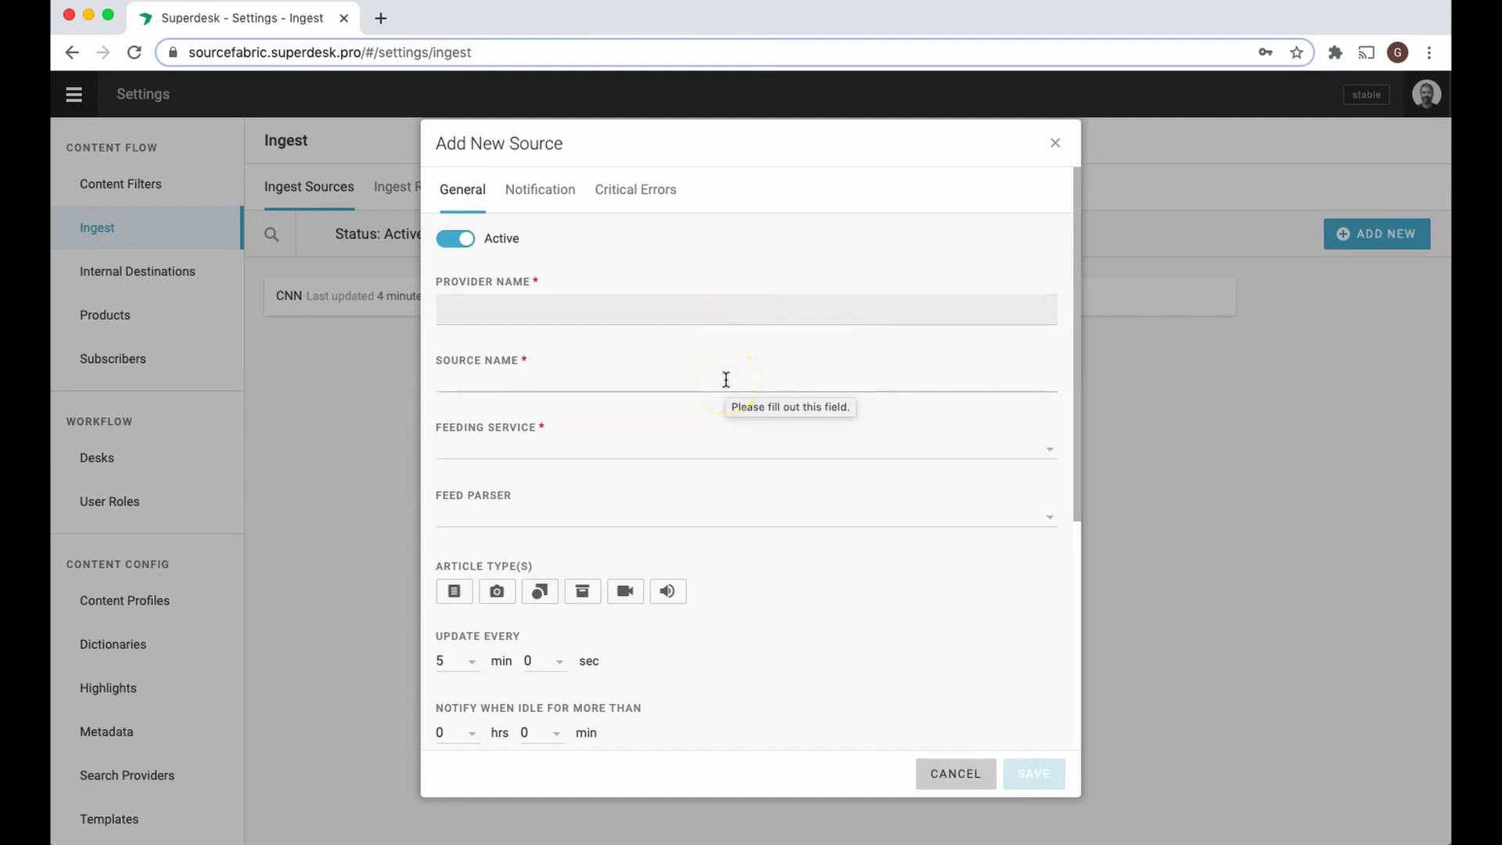
{"action": "left_click", "coordinate": [519, 308]}
{"action": "type", "text": "CNN"}
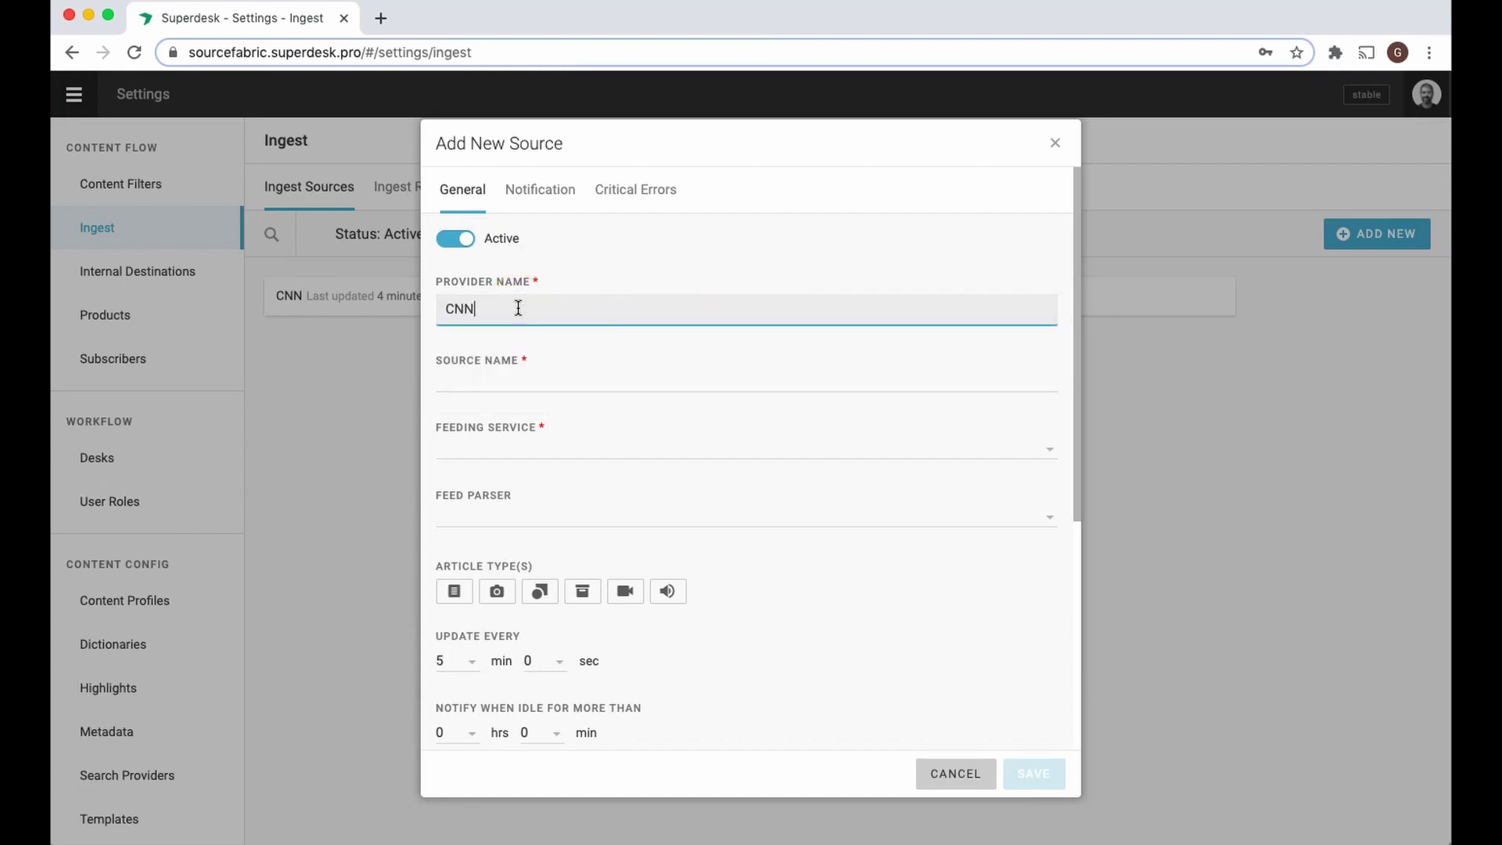
{"action": "type", "text": " World"}
{"action": "left_click", "coordinate": [491, 370]}
{"action": "type", "text": "CNN "}
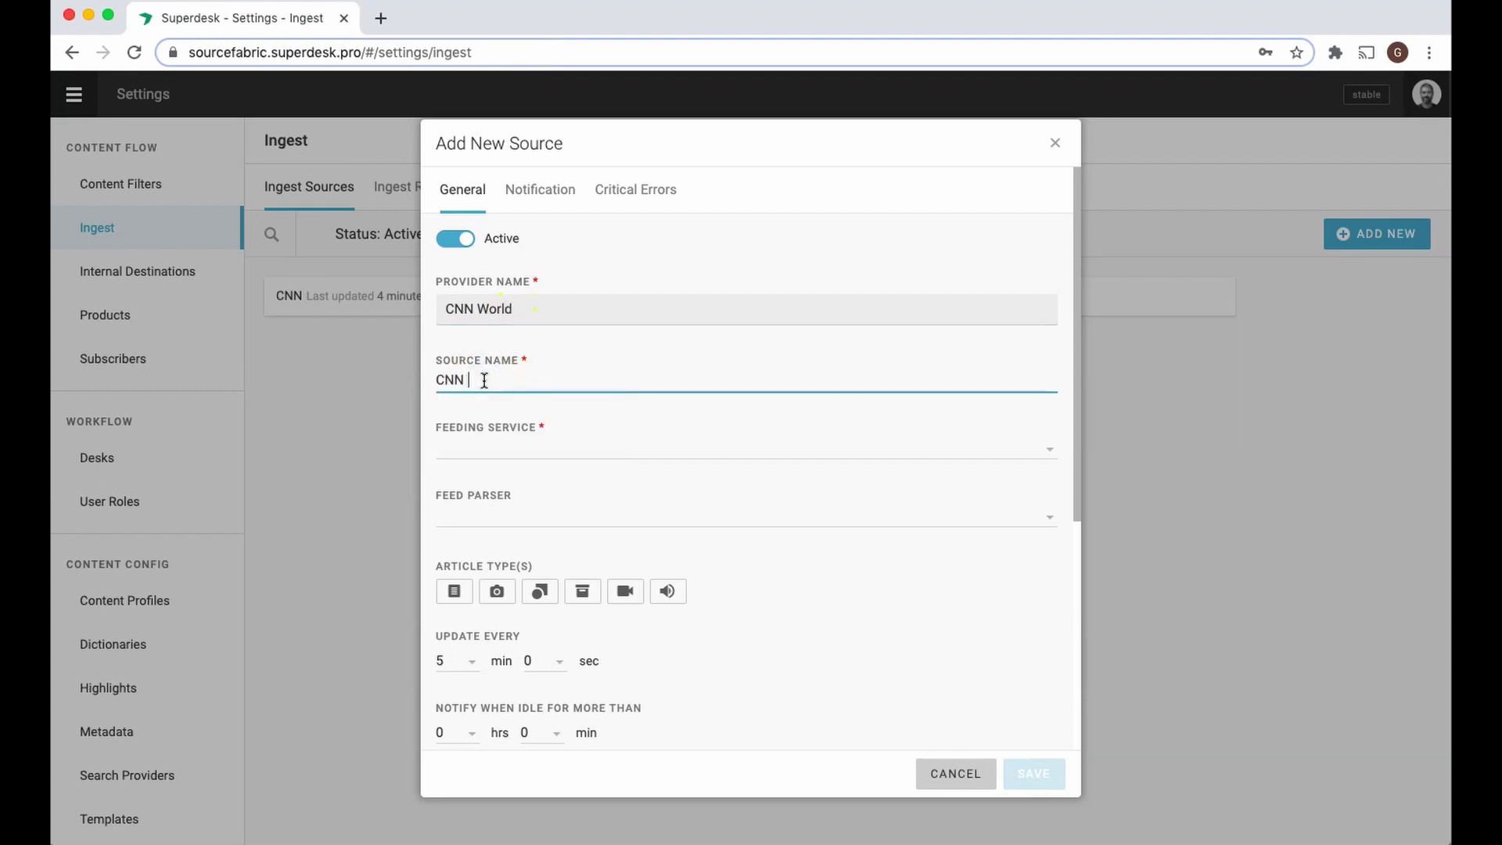
{"action": "type", "text": "World"}
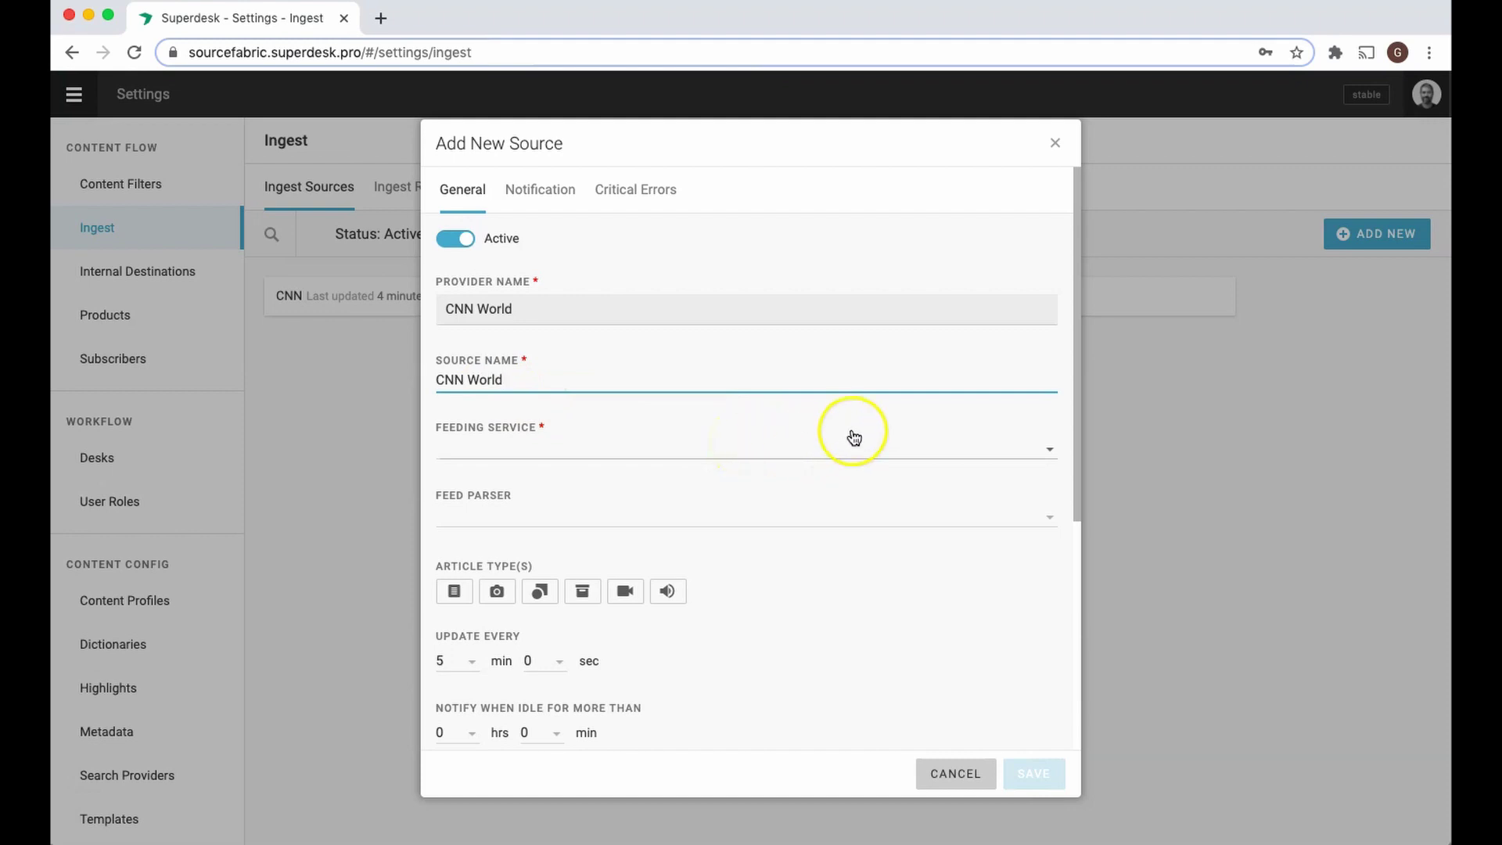
Choose RSS/Atom as the feeding service and accept only text article types.
{"action": "left_click", "coordinate": [1046, 449]}
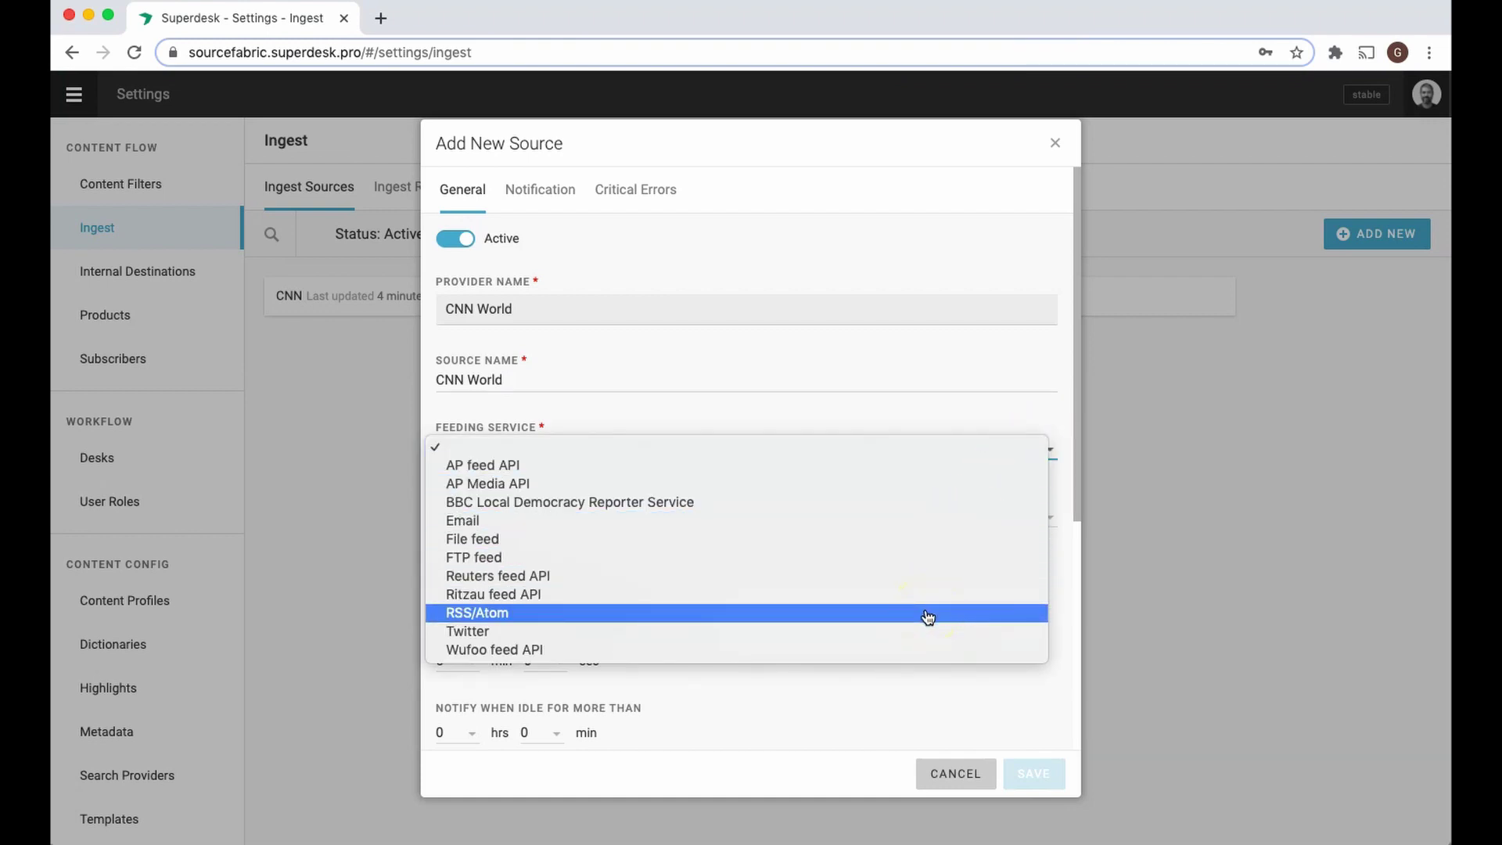
{"action": "left_click", "coordinate": [928, 614]}
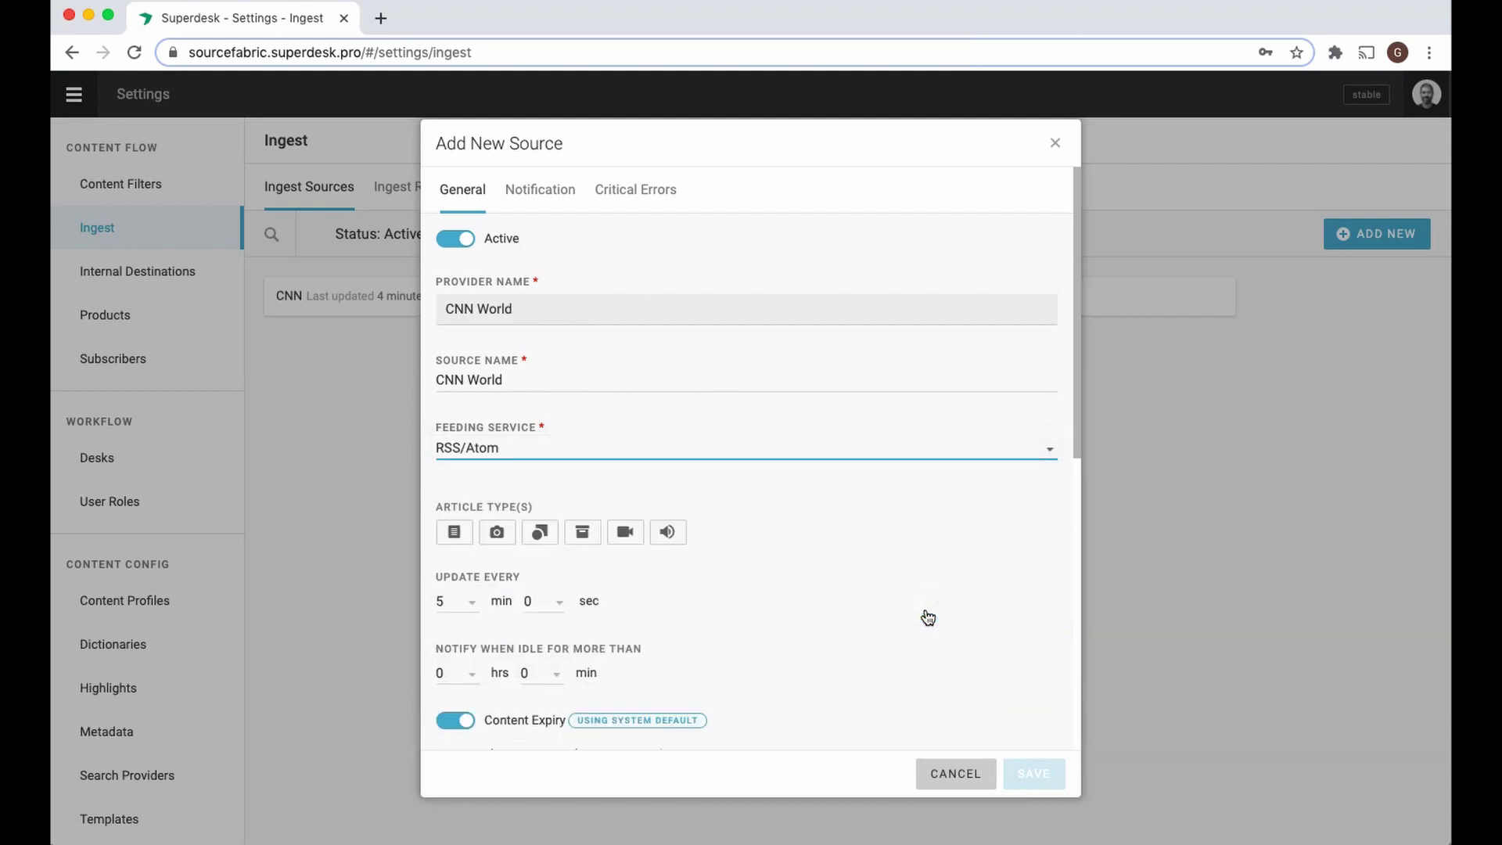
{"action": "left_click", "coordinate": [820, 533]}
{"action": "left_click", "coordinate": [631, 547]}
{"action": "left_click", "coordinate": [453, 541]}
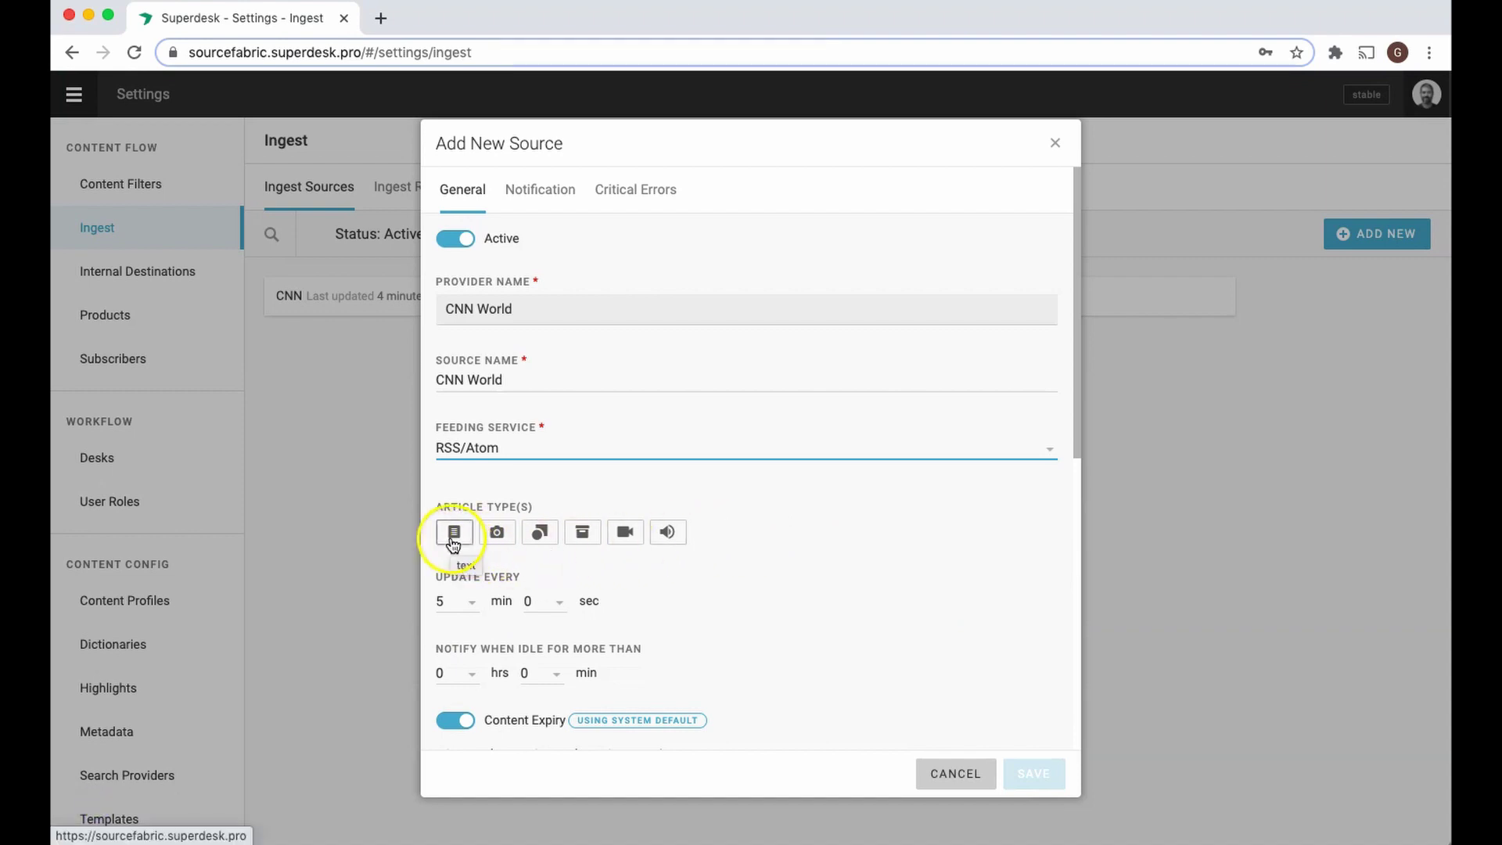
{"action": "left_click", "coordinate": [497, 540]}
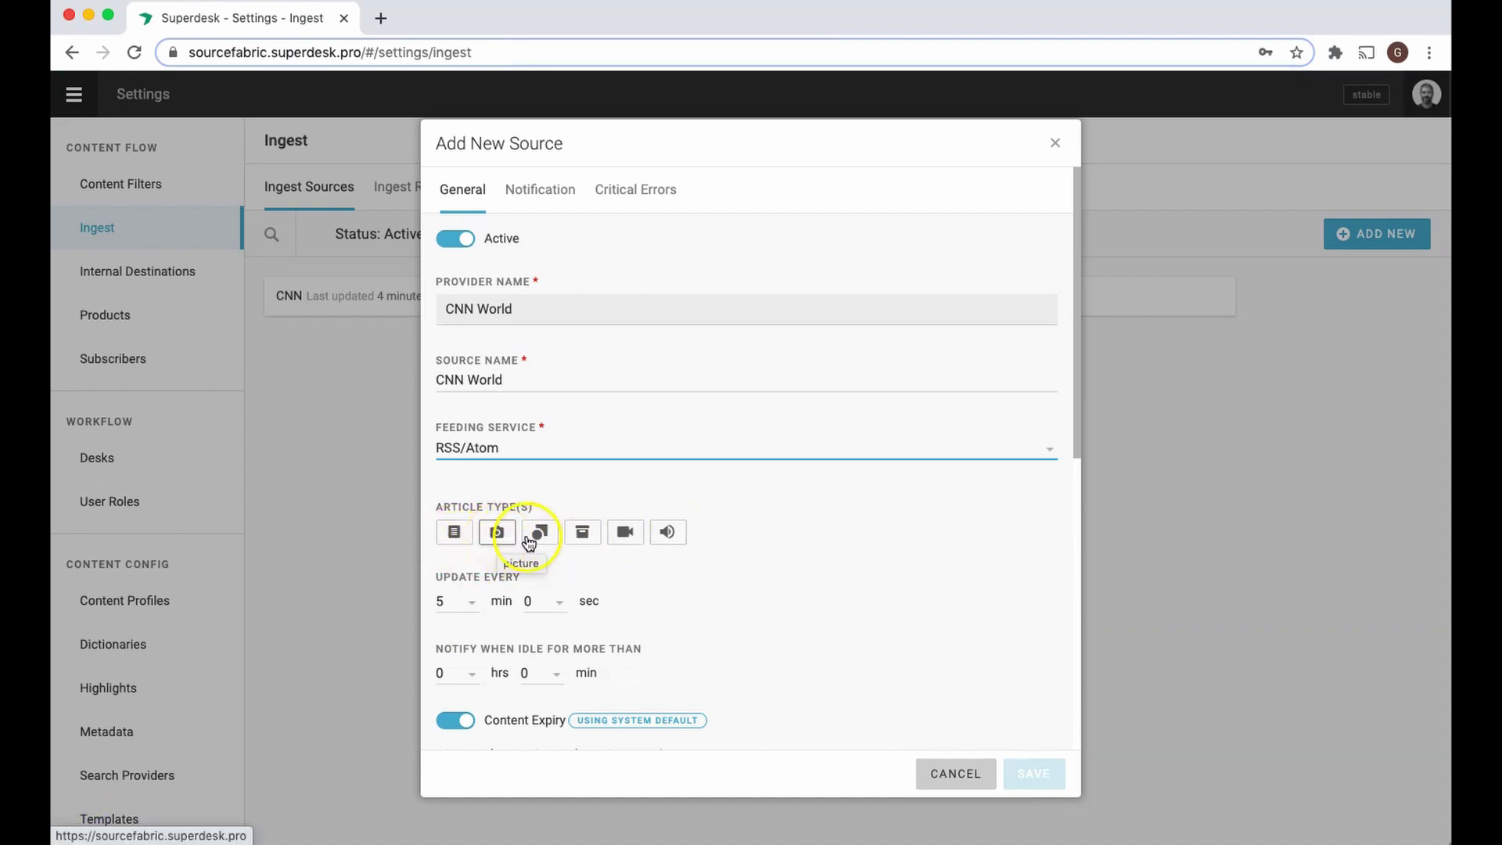
{"action": "left_click", "coordinate": [543, 538]}
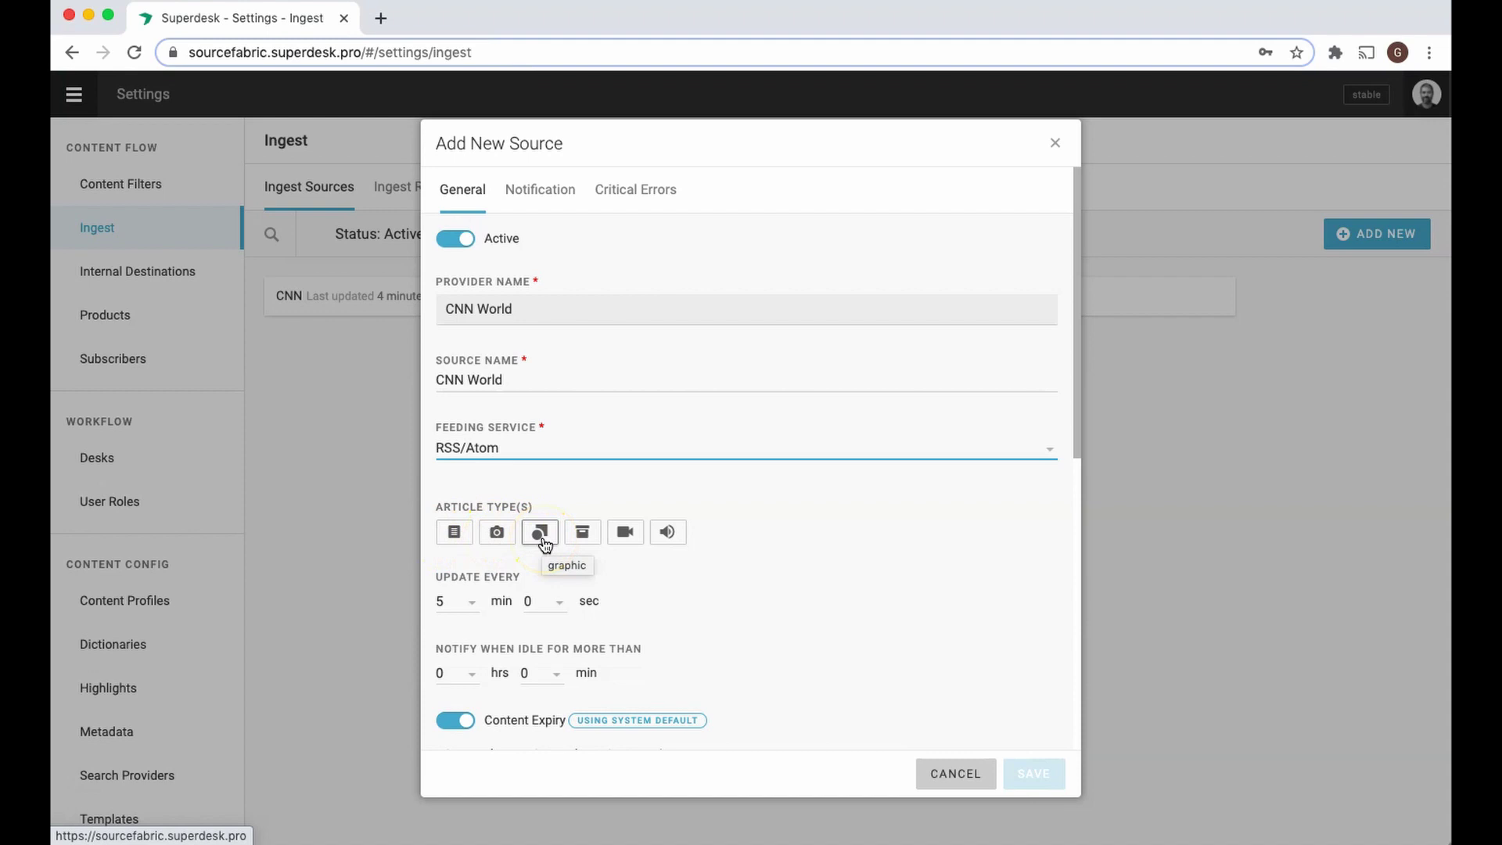
{"action": "left_click", "coordinate": [453, 534]}
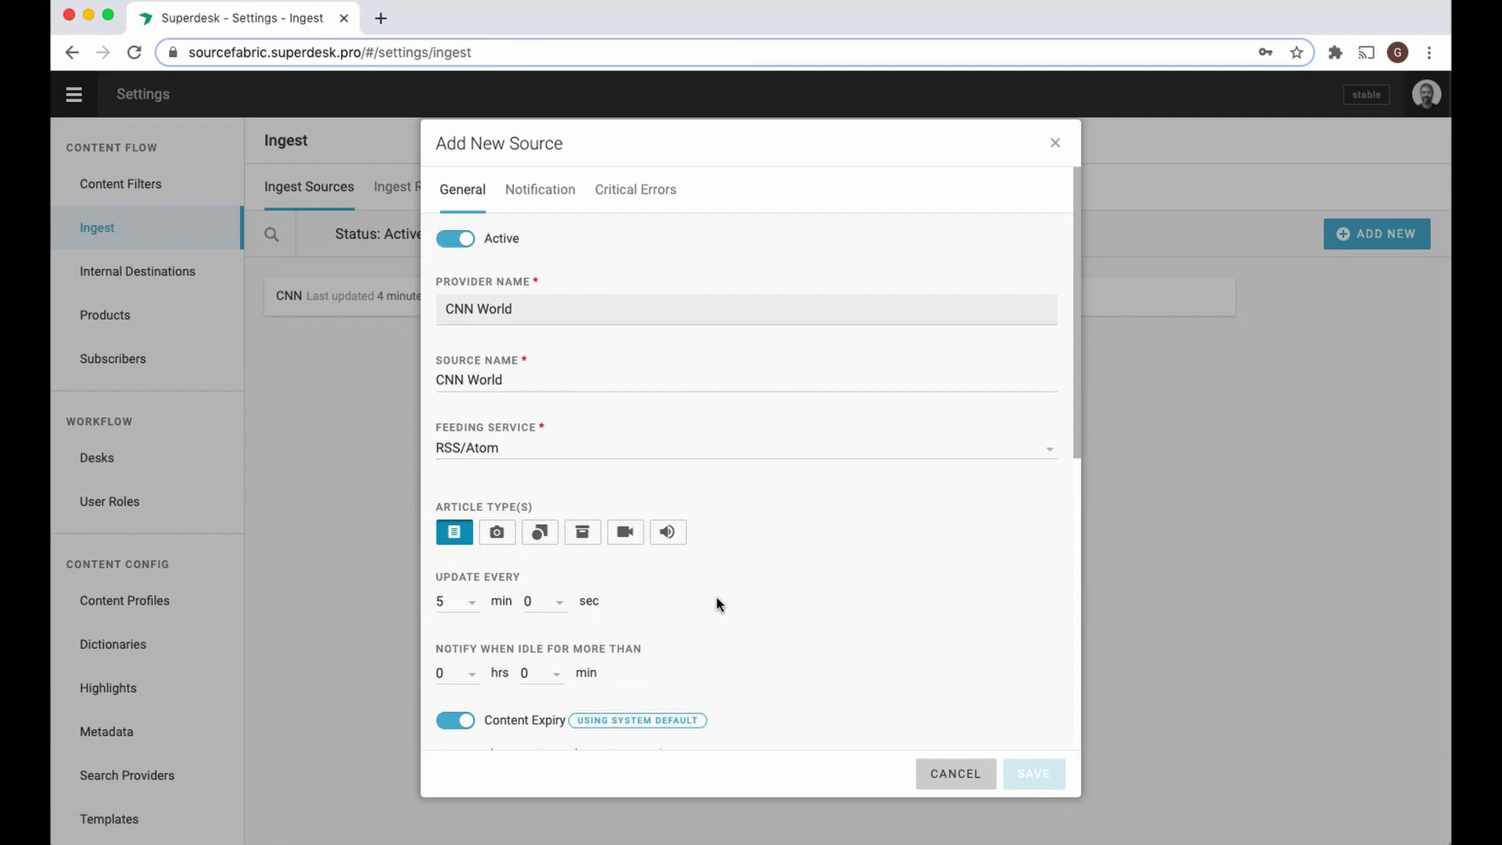
Keep updates every 5 min 0 sec and set the idle notification to 5 minutes.
{"action": "left_click", "coordinate": [473, 603]}
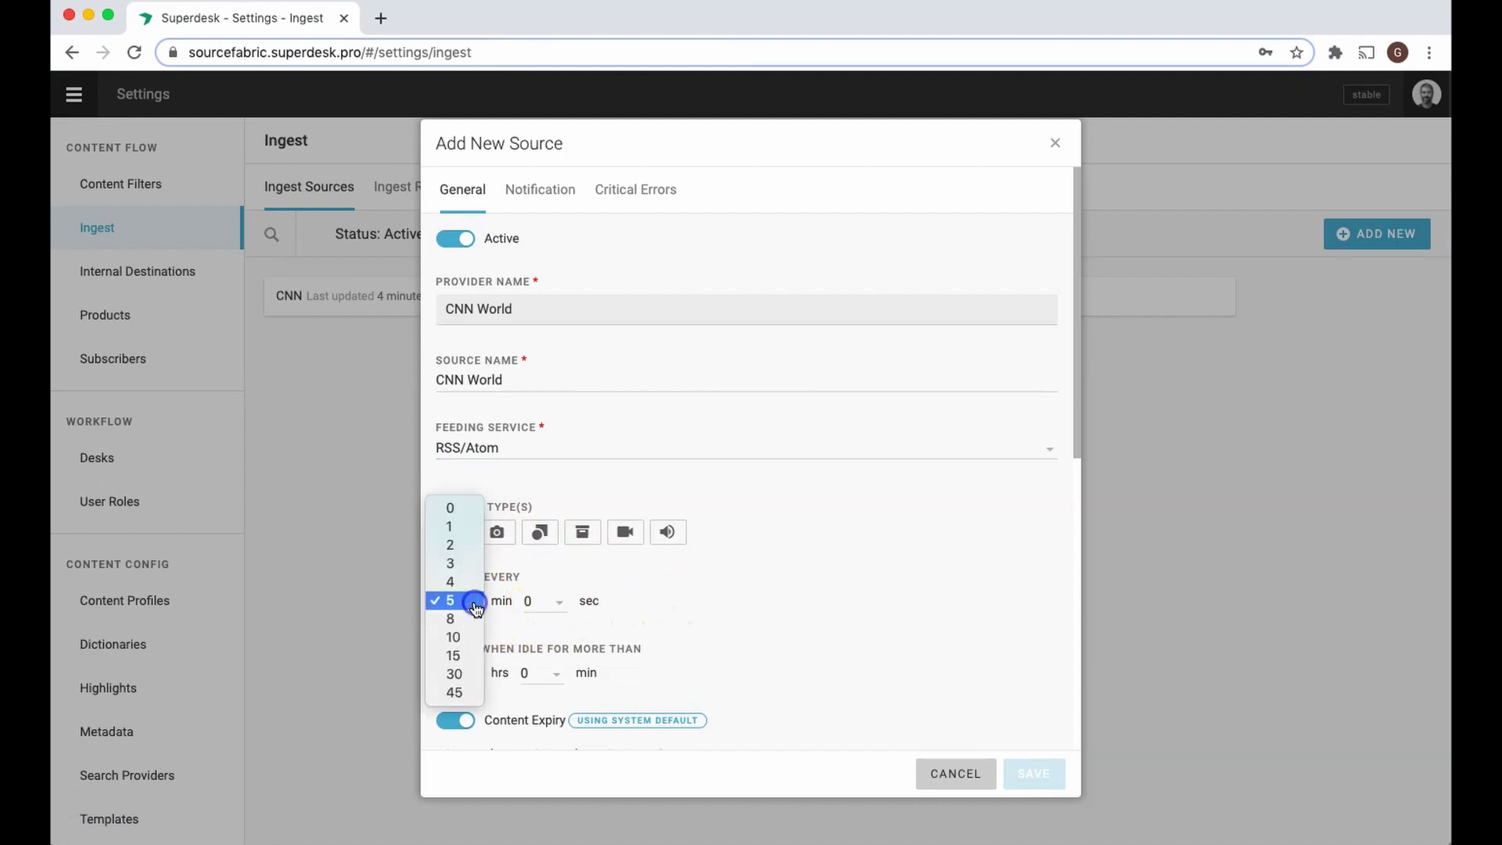
{"action": "left_click", "coordinate": [475, 607]}
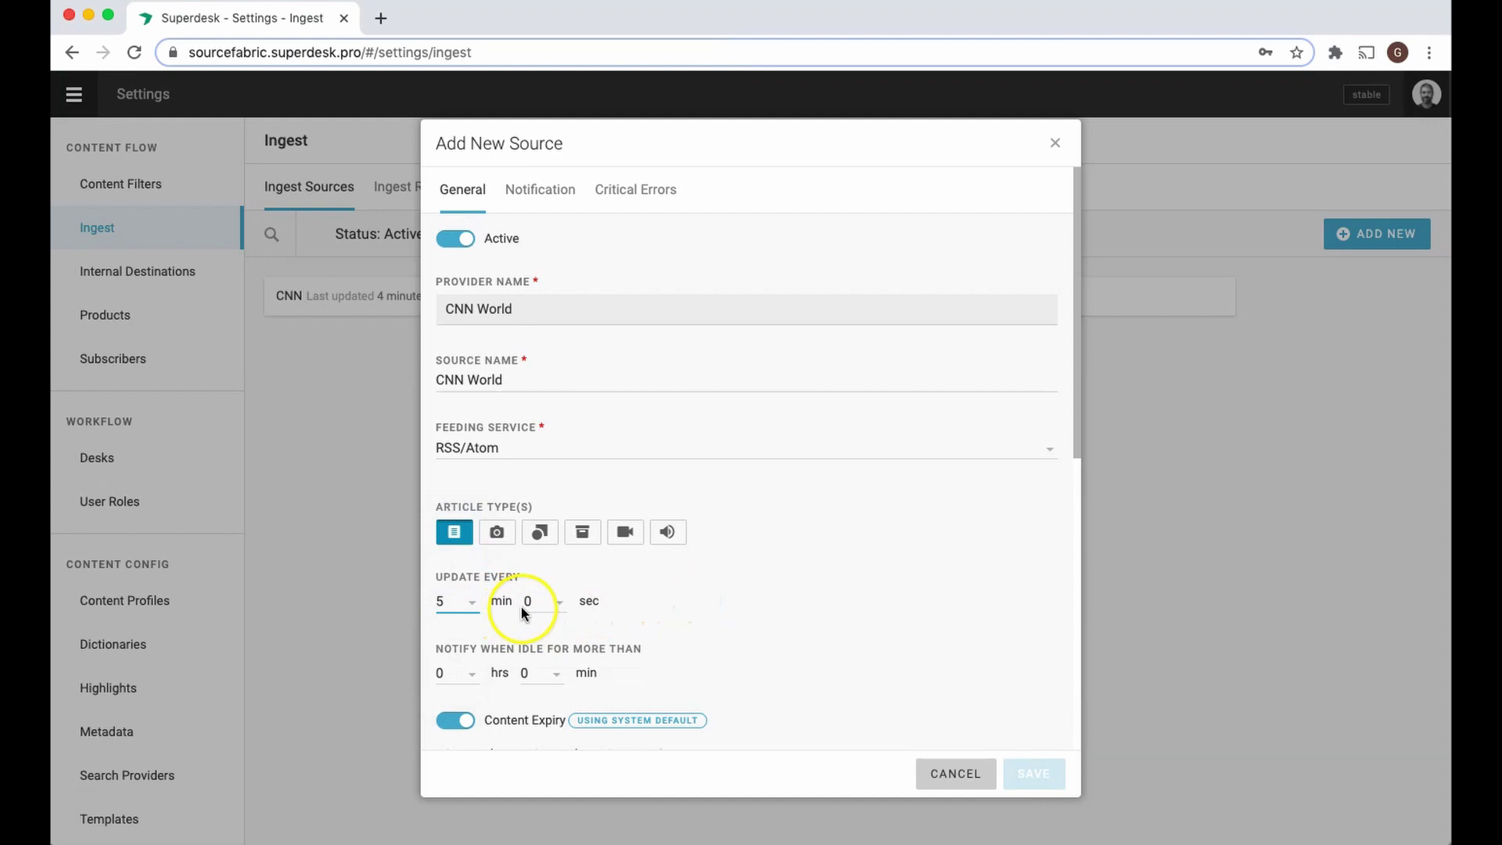
{"action": "left_click", "coordinate": [558, 604]}
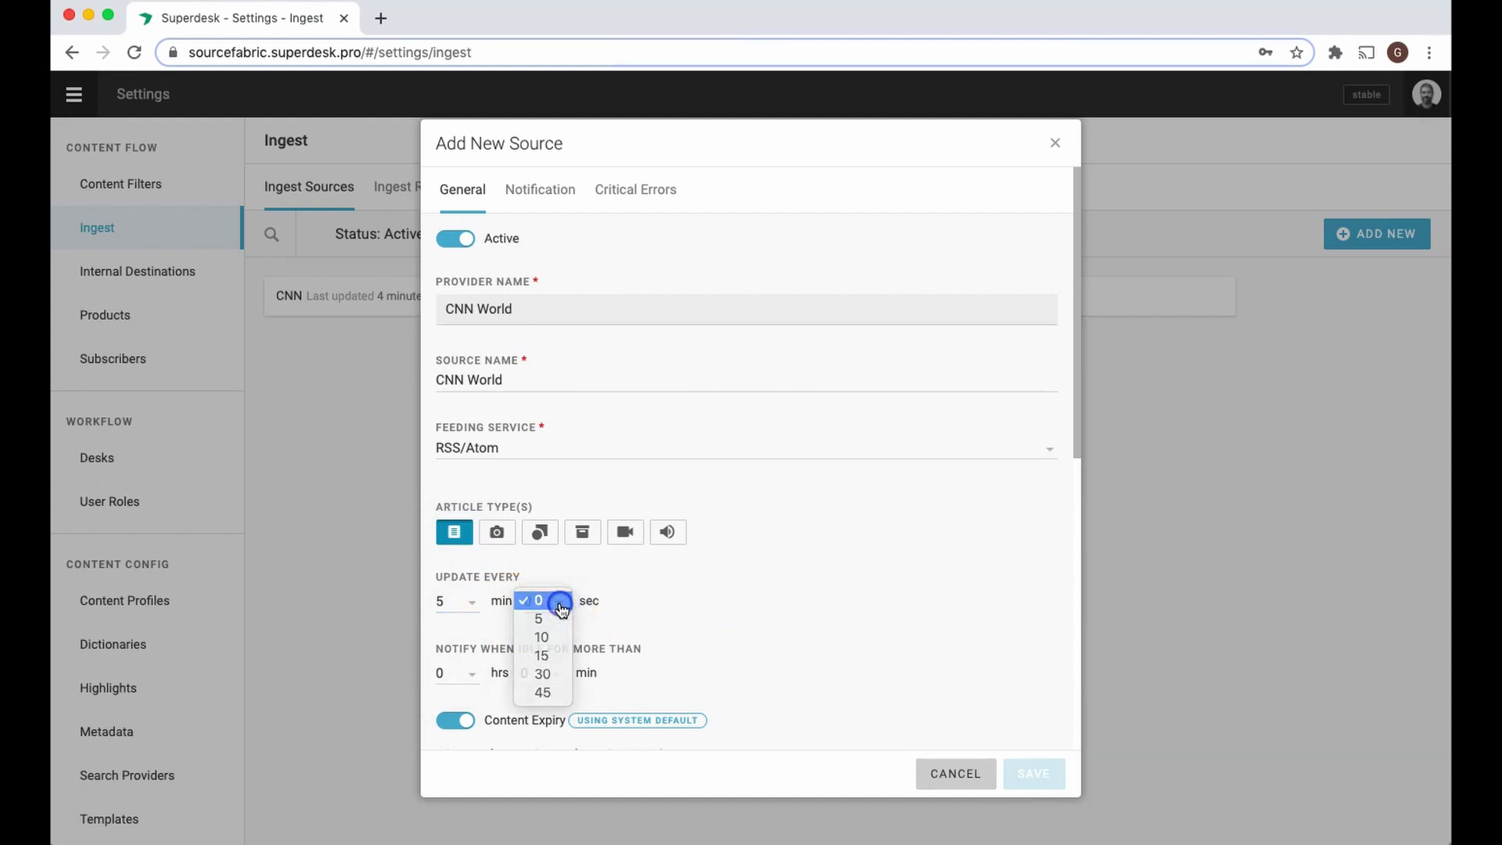
{"action": "left_click", "coordinate": [560, 607]}
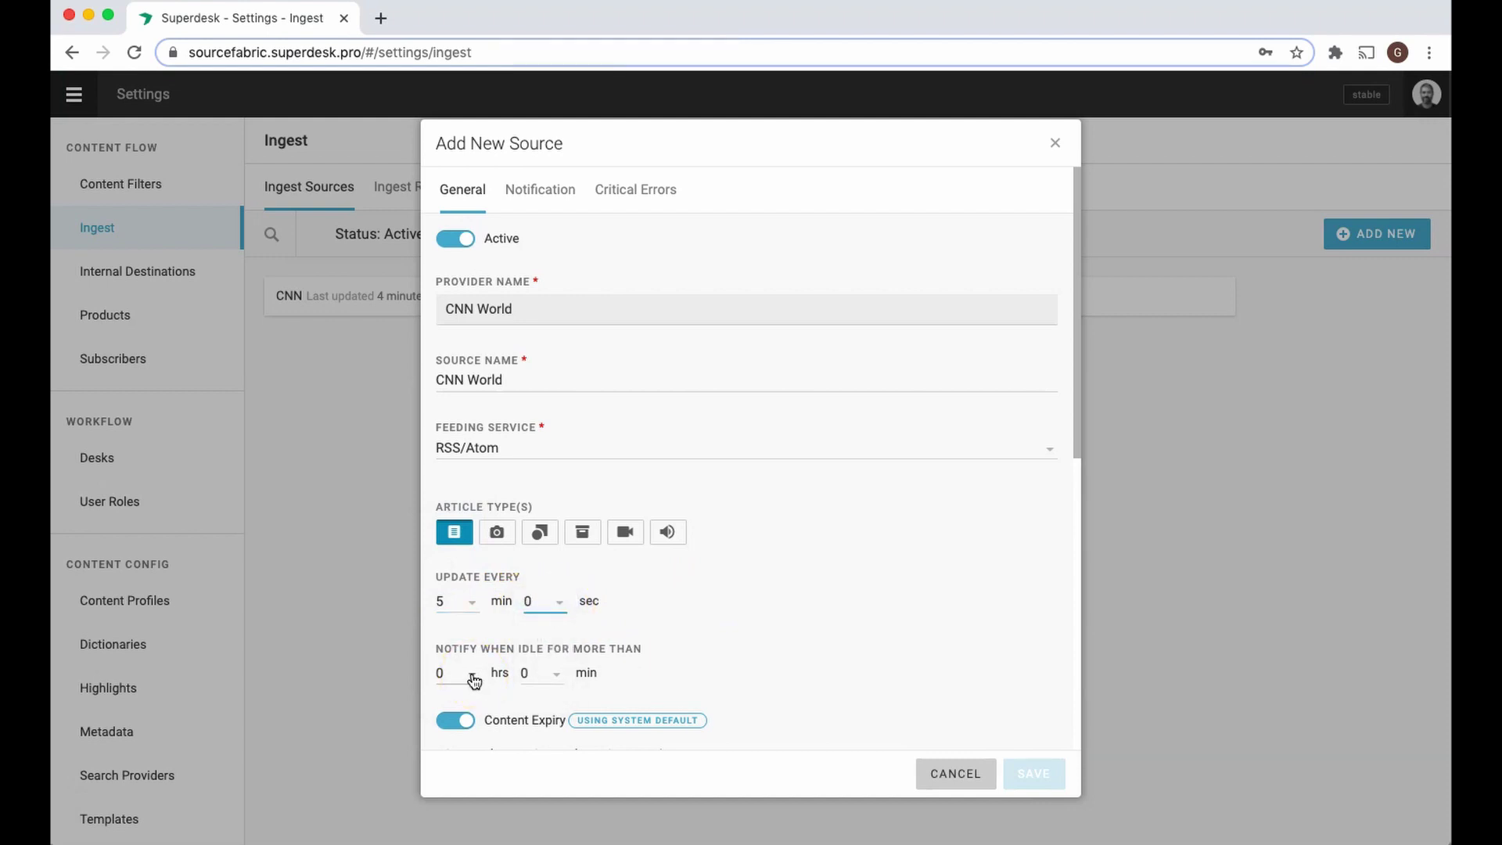
{"action": "left_click", "coordinate": [556, 676]}
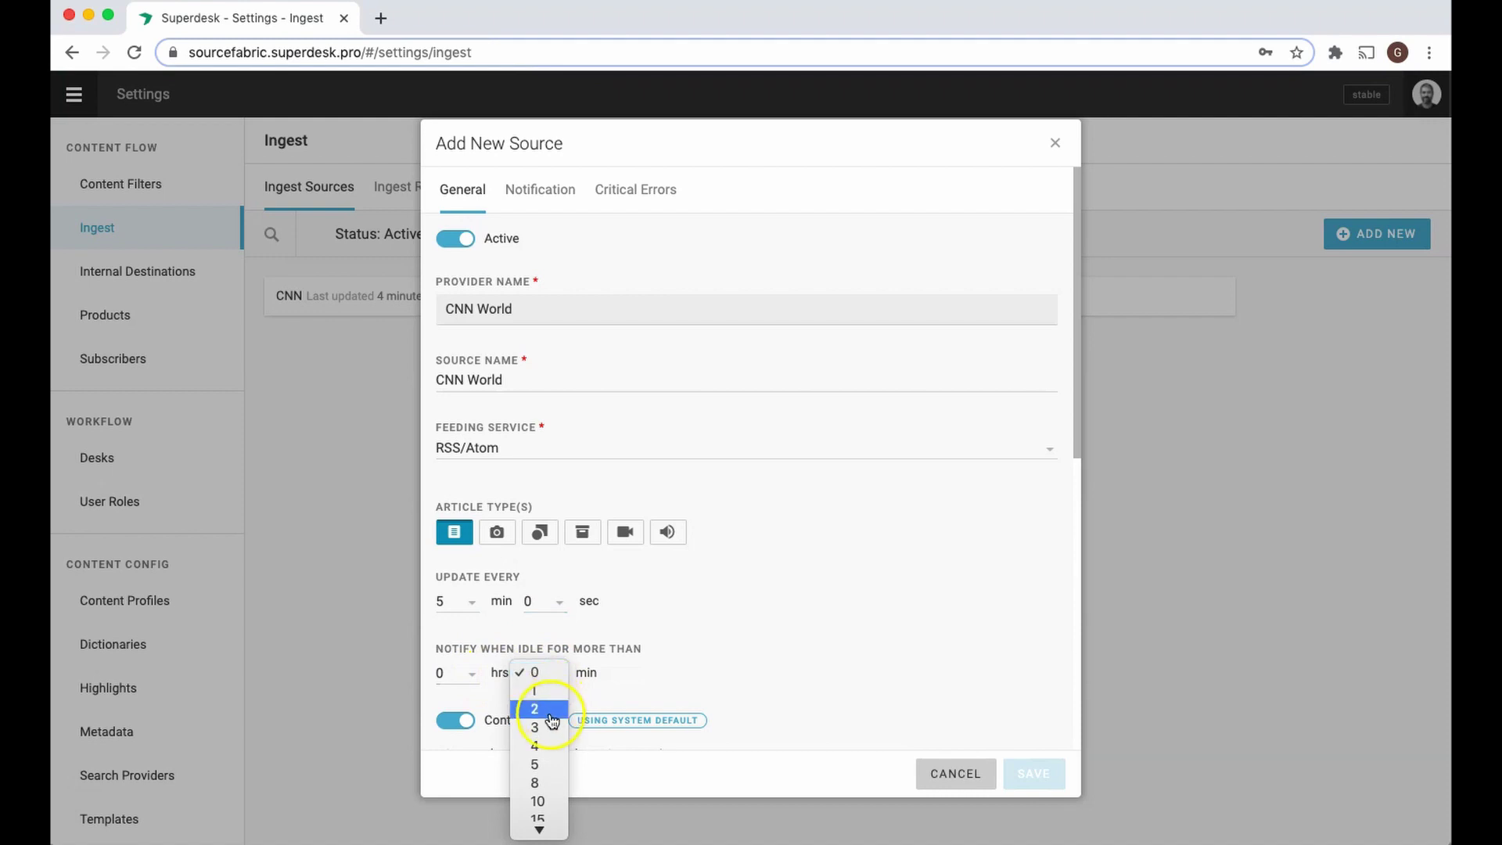
{"action": "left_click", "coordinate": [538, 765]}
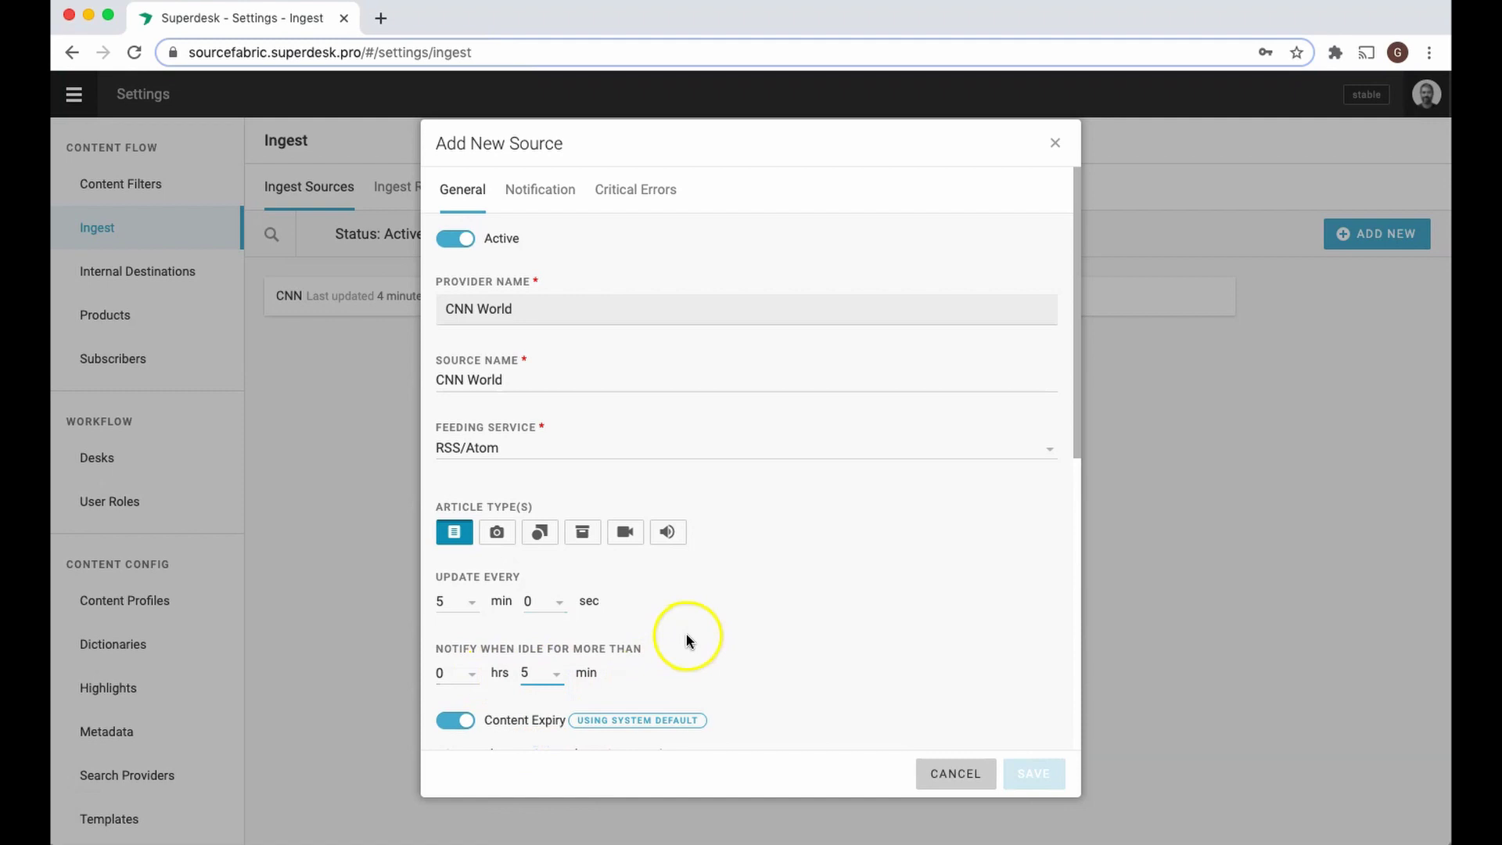
Turn on Error notifications, enter 1 for content expiry days, and enable Allow Remove Ingested Items.
{"action": "left_click", "coordinate": [543, 191]}
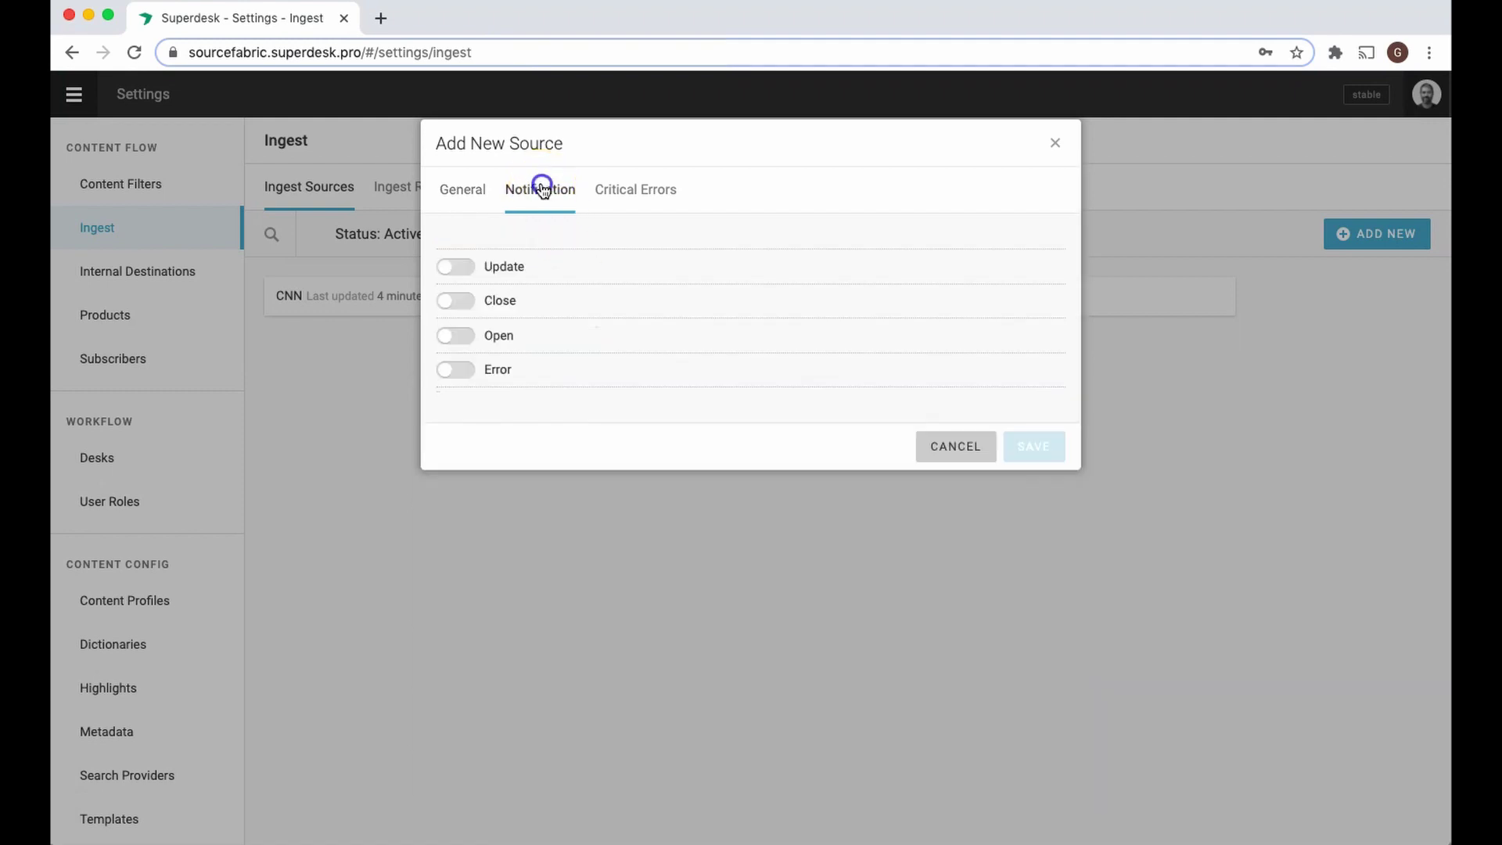
{"action": "left_click", "coordinate": [449, 377]}
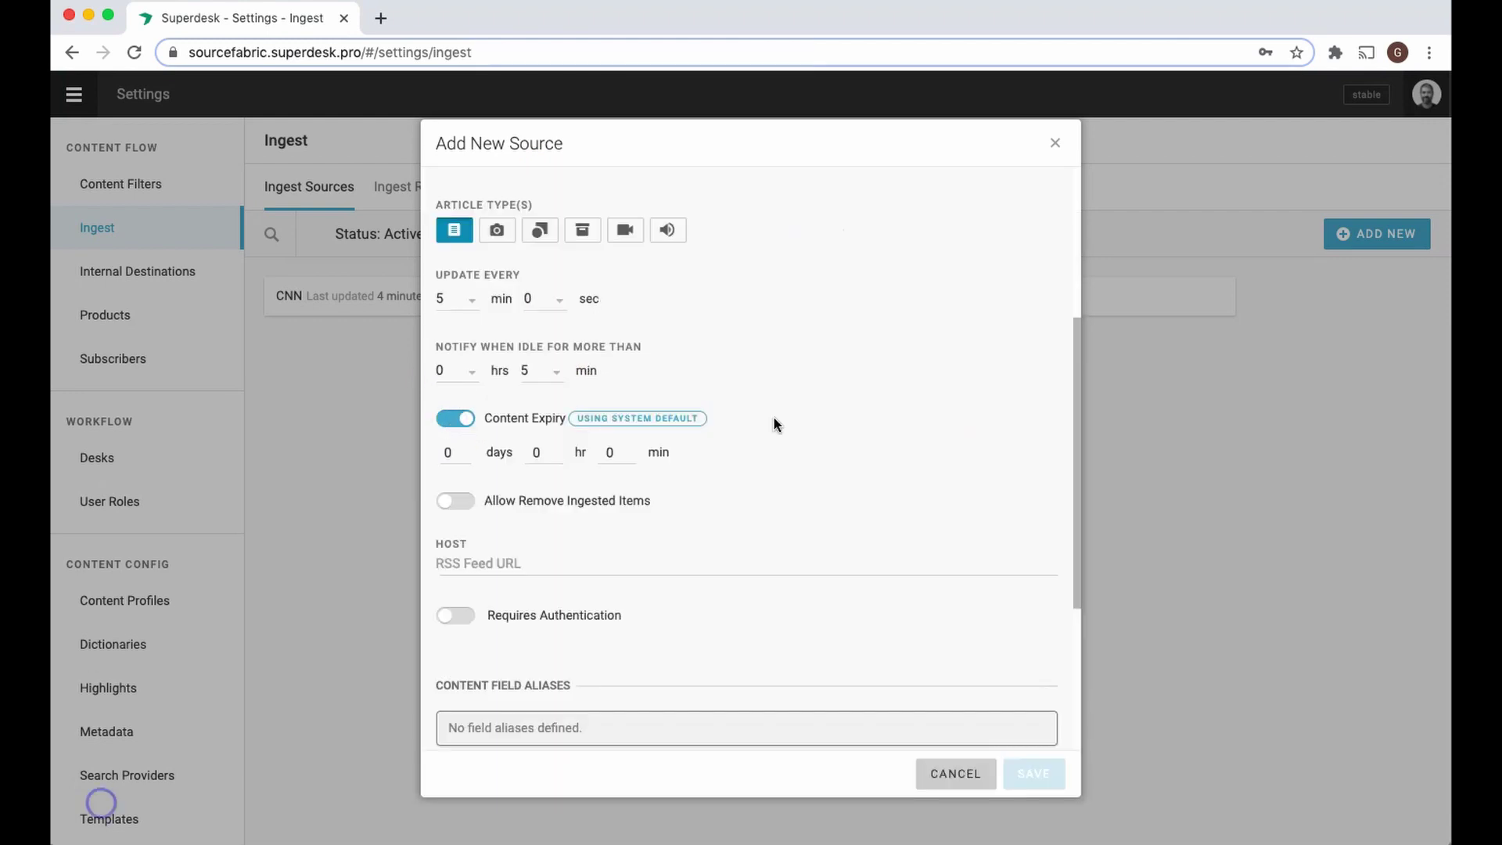
{"action": "double_click", "coordinate": [458, 451]}
{"action": "type", "text": "1"}
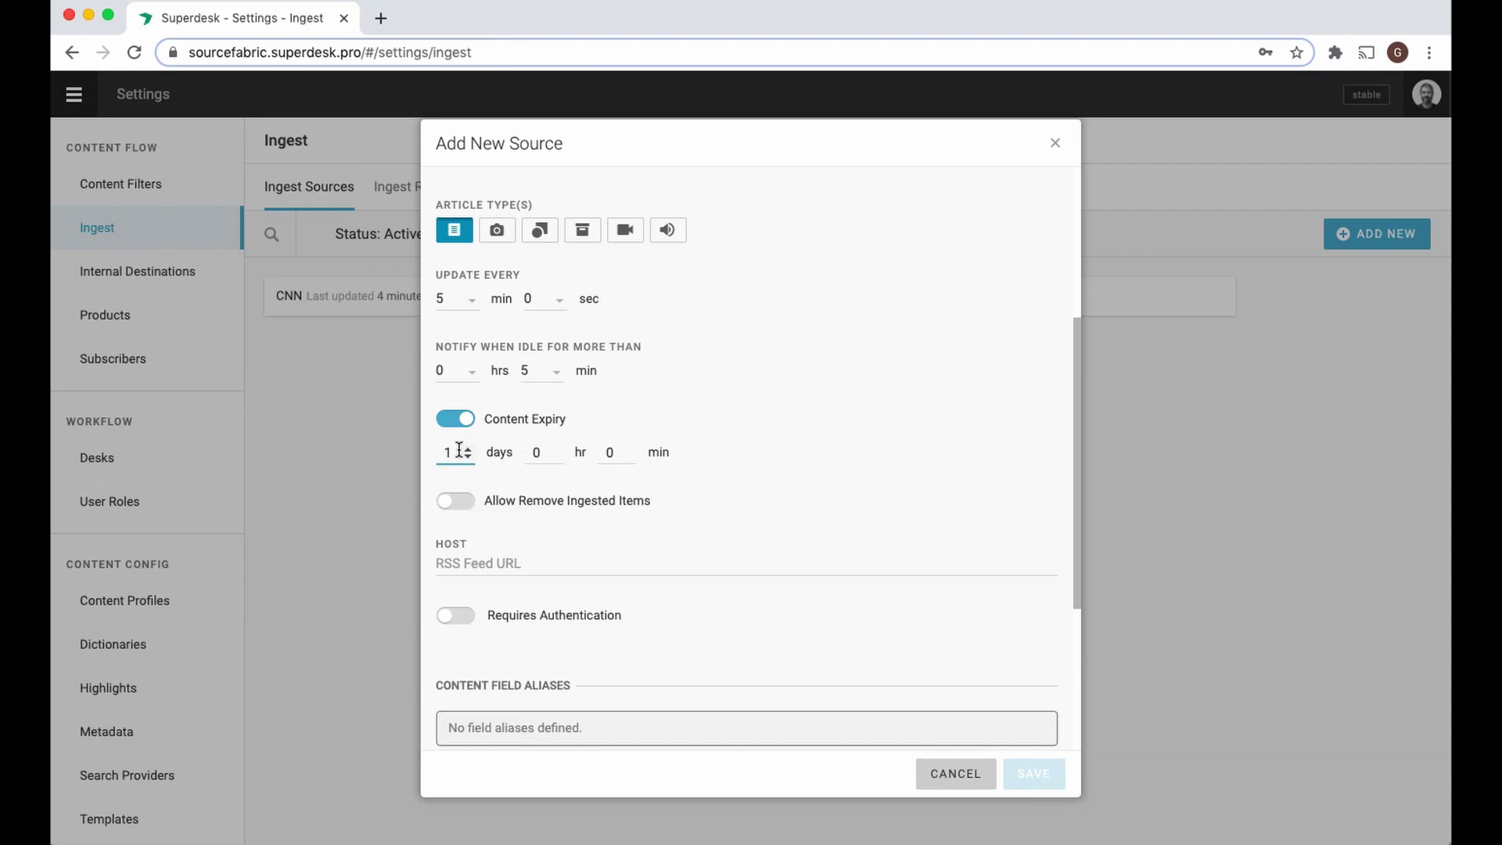
{"action": "left_click", "coordinate": [447, 503]}
Copy the rss.cnn.com/rss/edition_world.rss address from the CNN World RSS tab.
{"action": "left_click", "coordinate": [755, 556]}
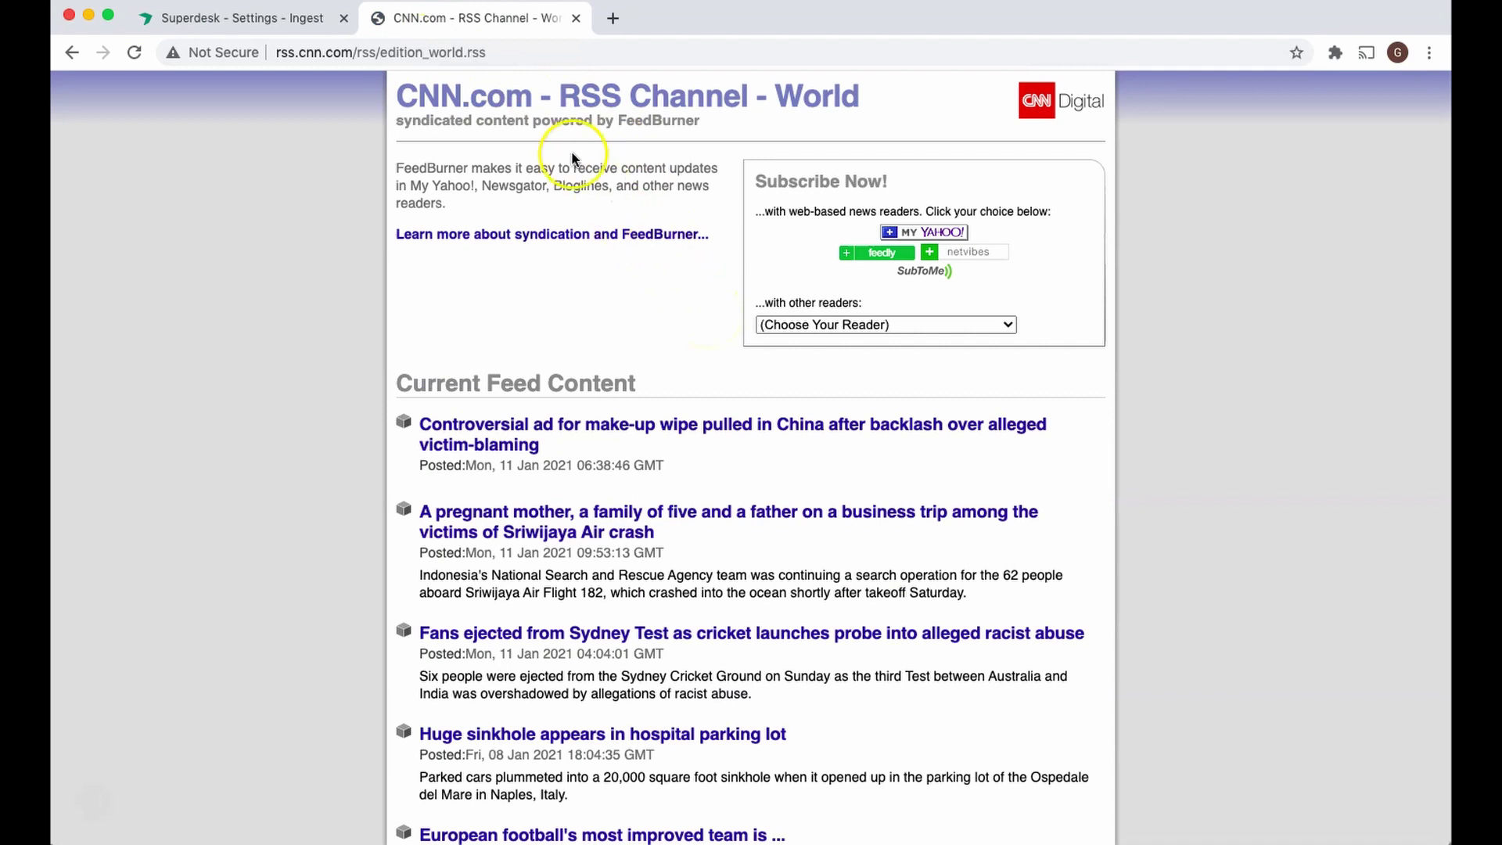
{"action": "left_click", "coordinate": [514, 52]}
{"action": "key", "text": "super+c"}
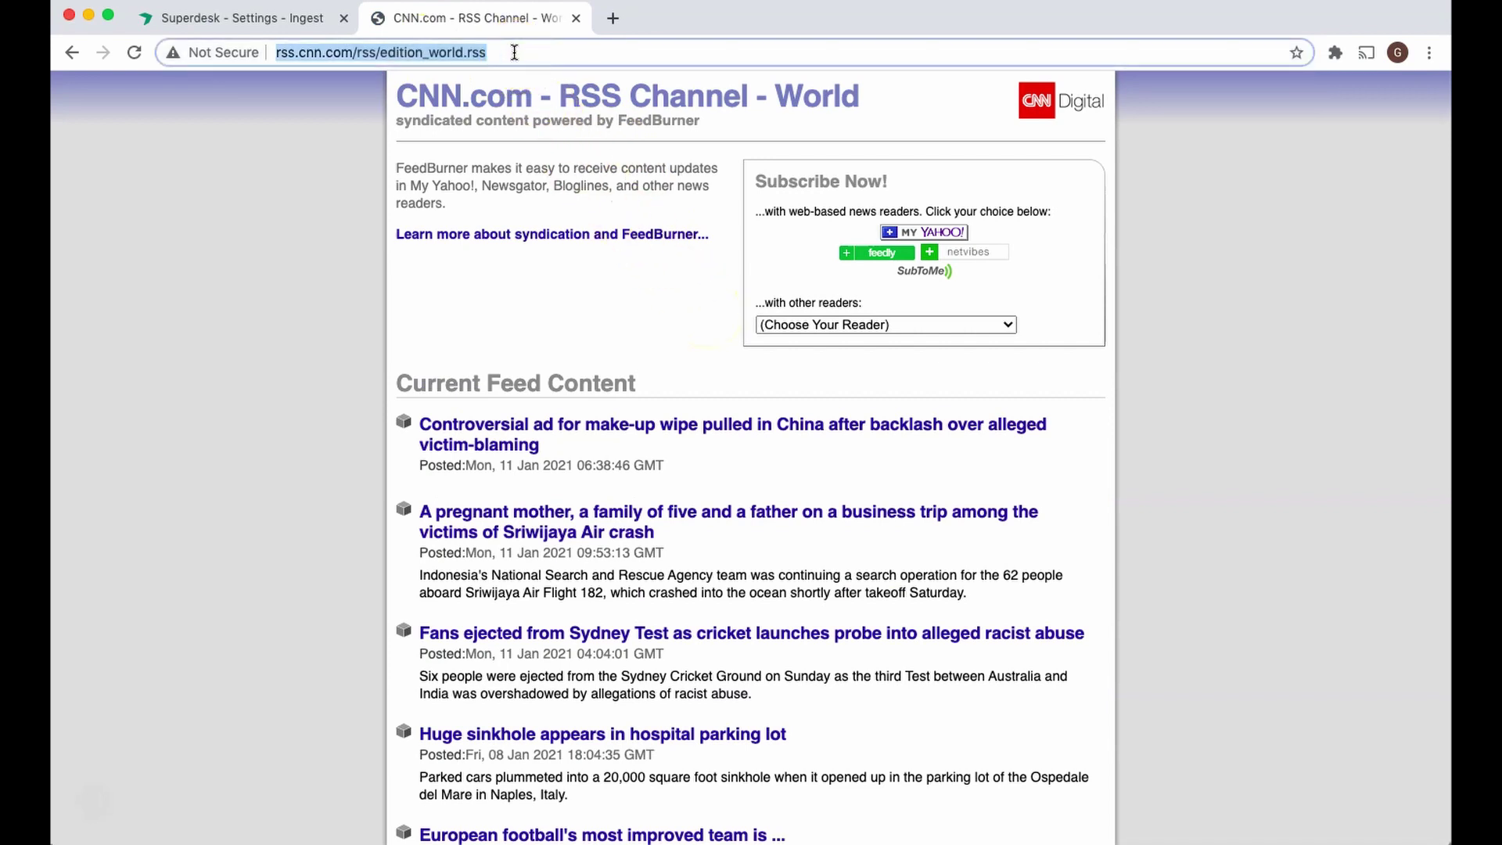
Paste the CNN World feed URL into HOST and save the source.
{"action": "left_click", "coordinate": [278, 19]}
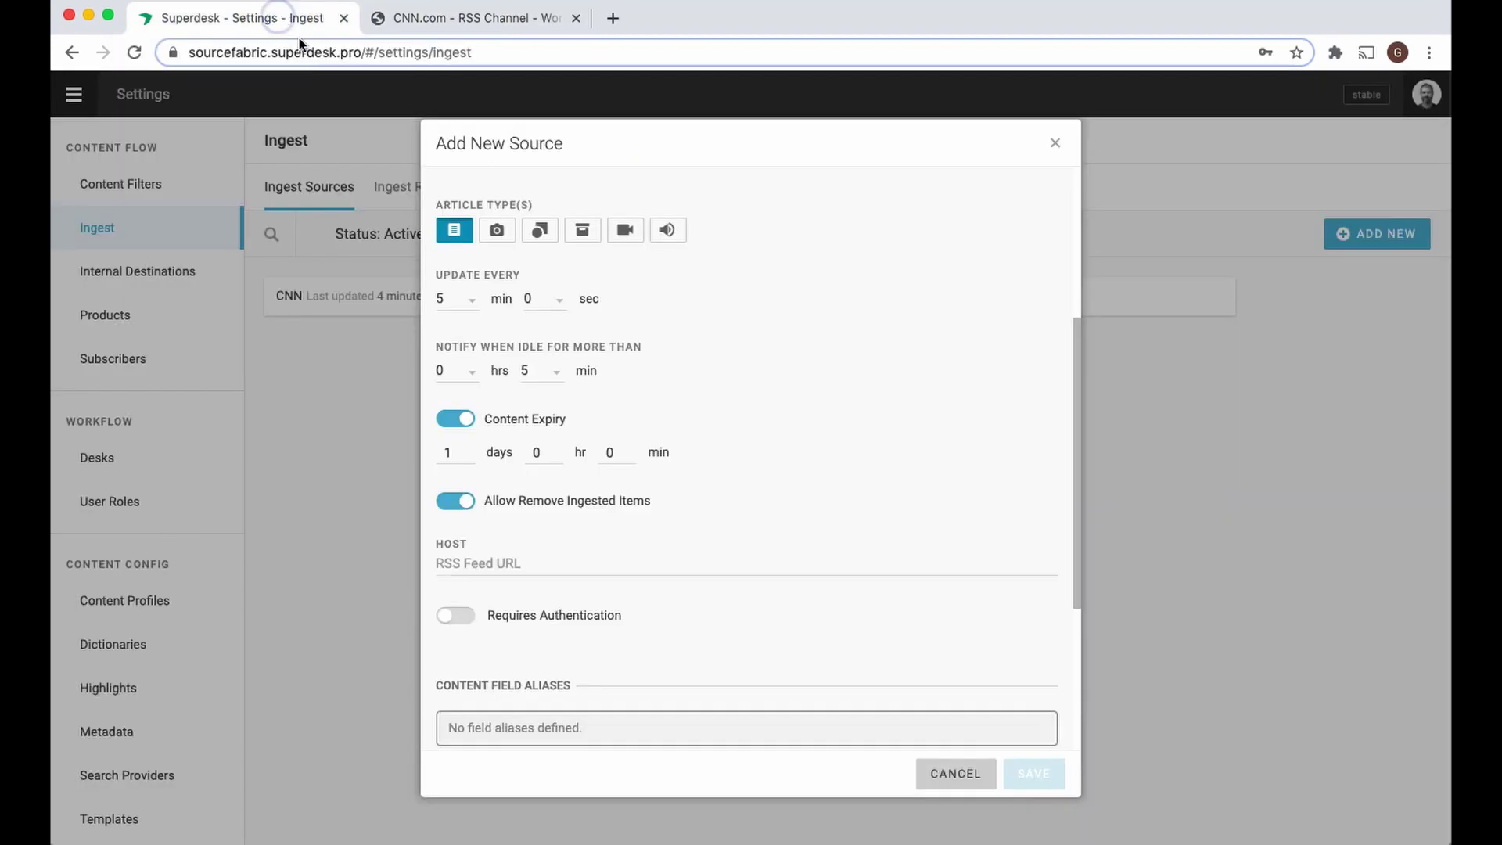
{"action": "left_click", "coordinate": [454, 563]}
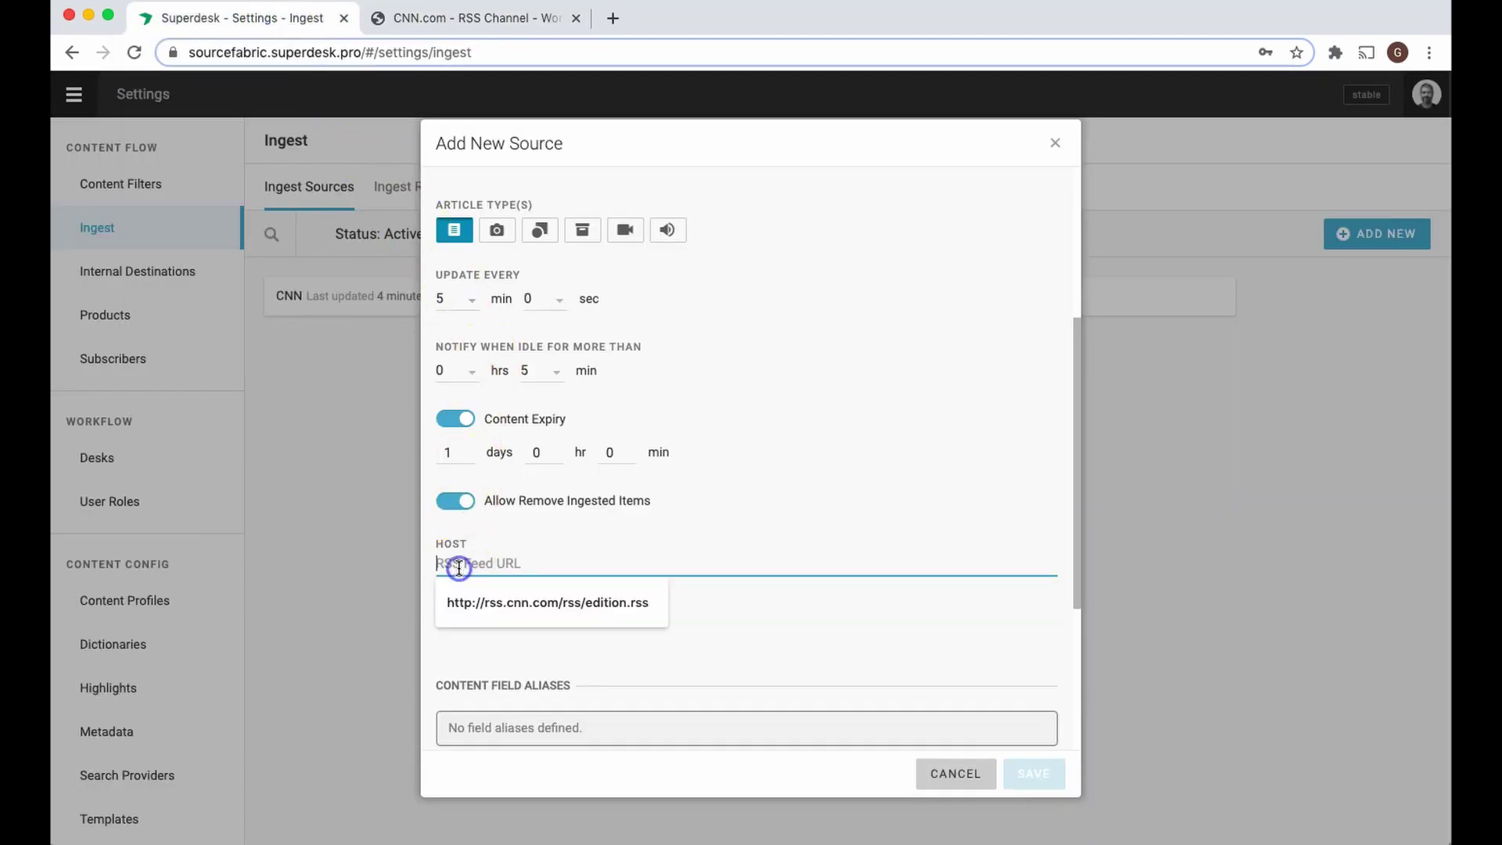
{"action": "key", "text": "super+v"}
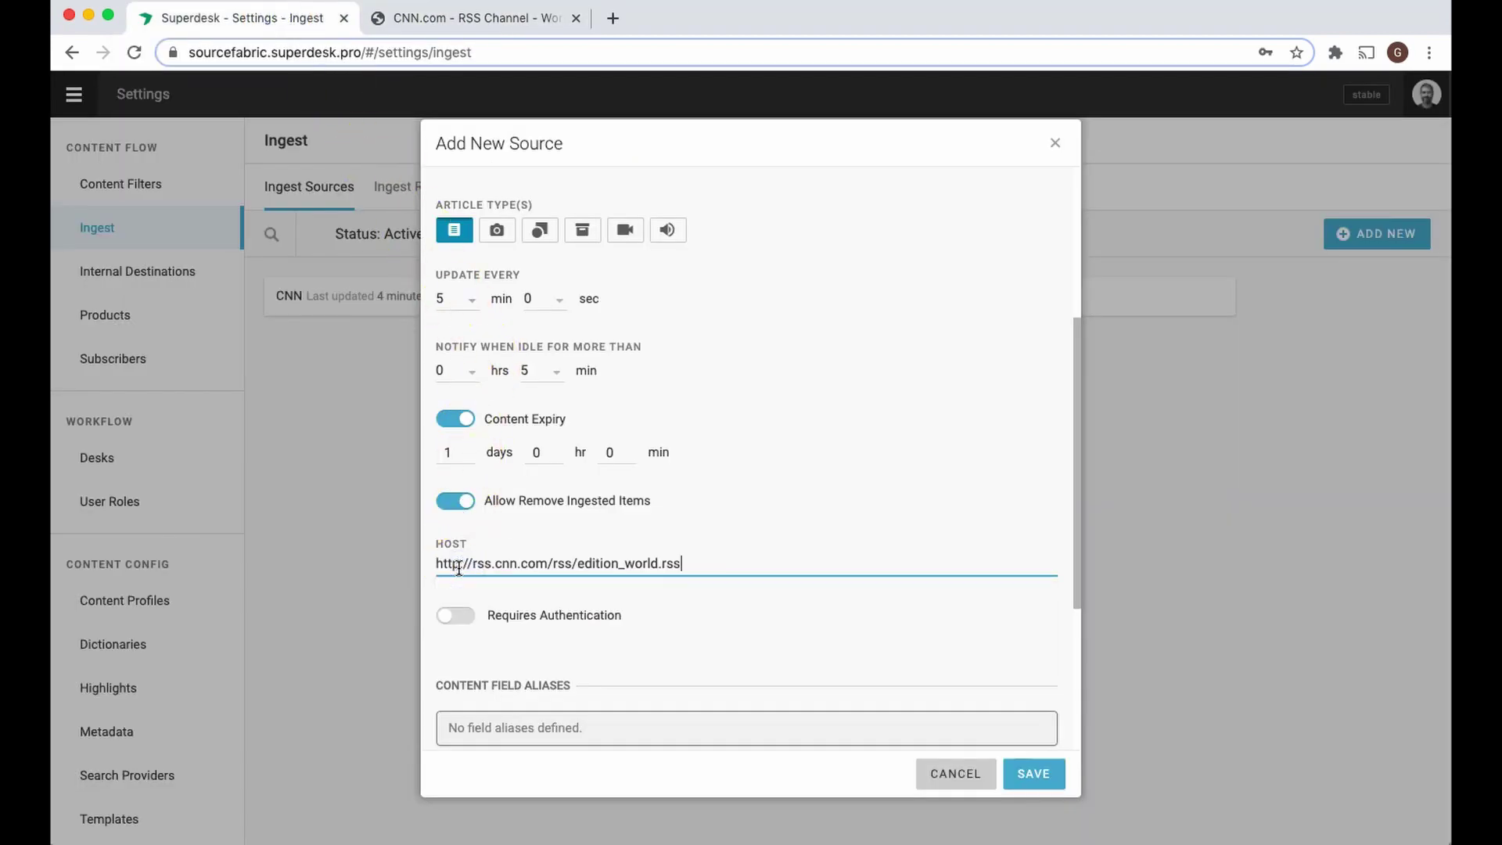
{"action": "left_click", "coordinate": [1029, 775]}
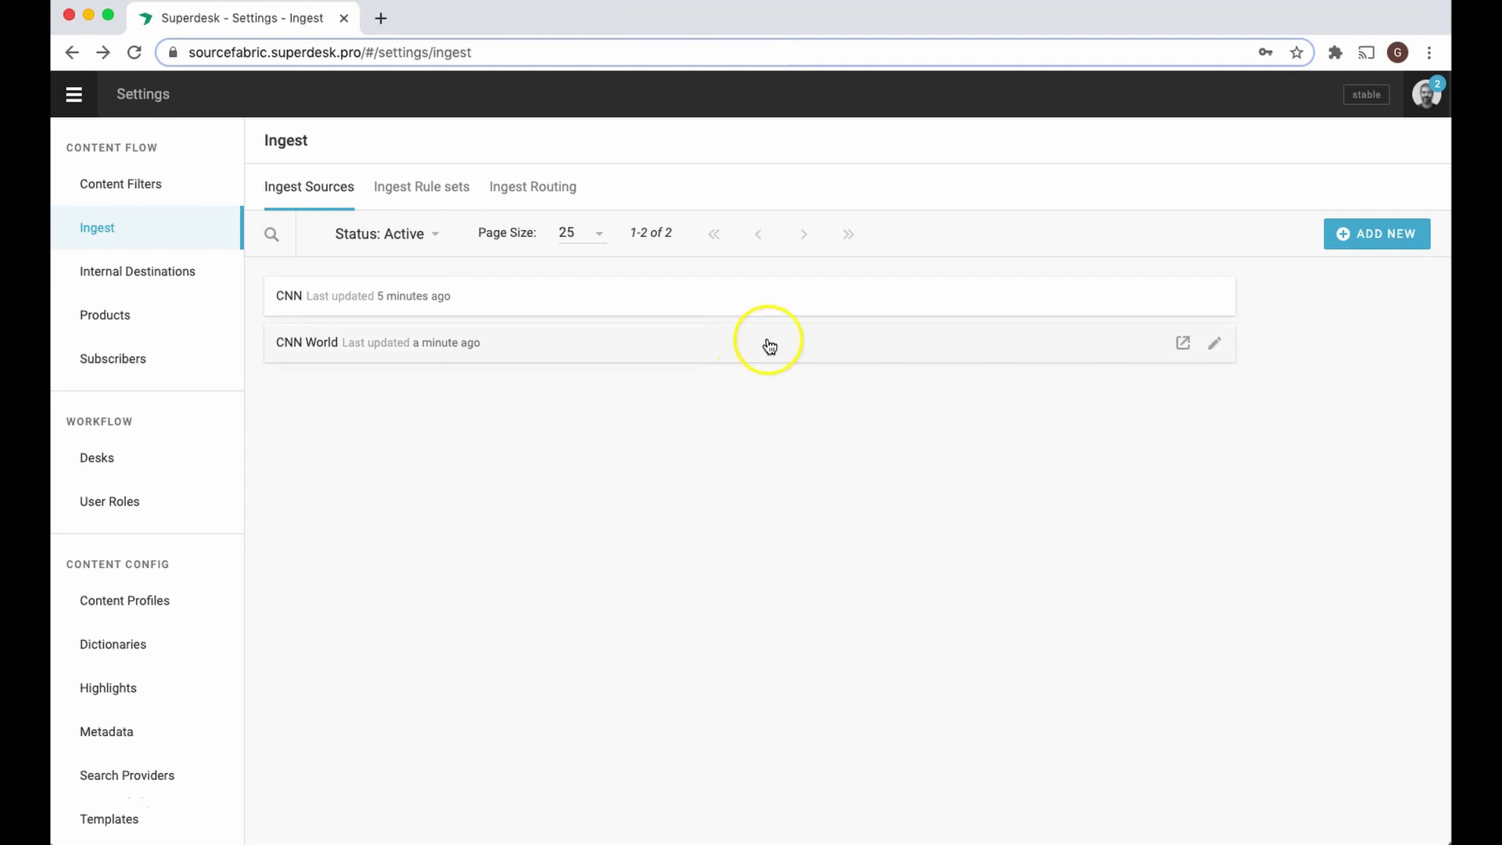
Browse CNN World's ingested articles in Search, preview the Baidu–Geely electric cars story, then go Home.
{"action": "left_click", "coordinate": [1182, 347]}
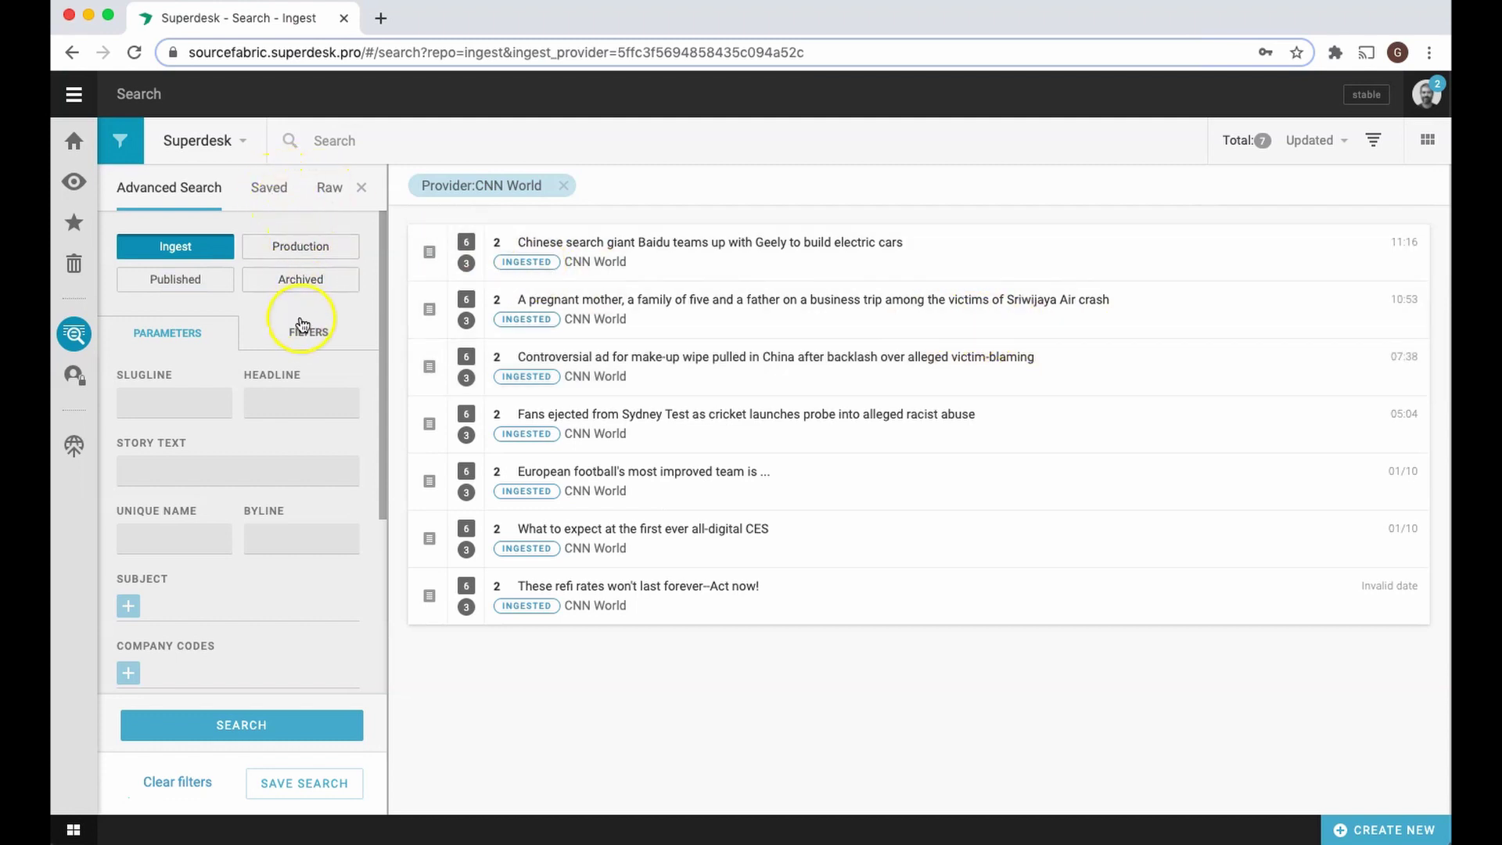
{"action": "scroll", "coordinate": [242, 613], "scroll_direction": "down", "scroll_amount": 3}
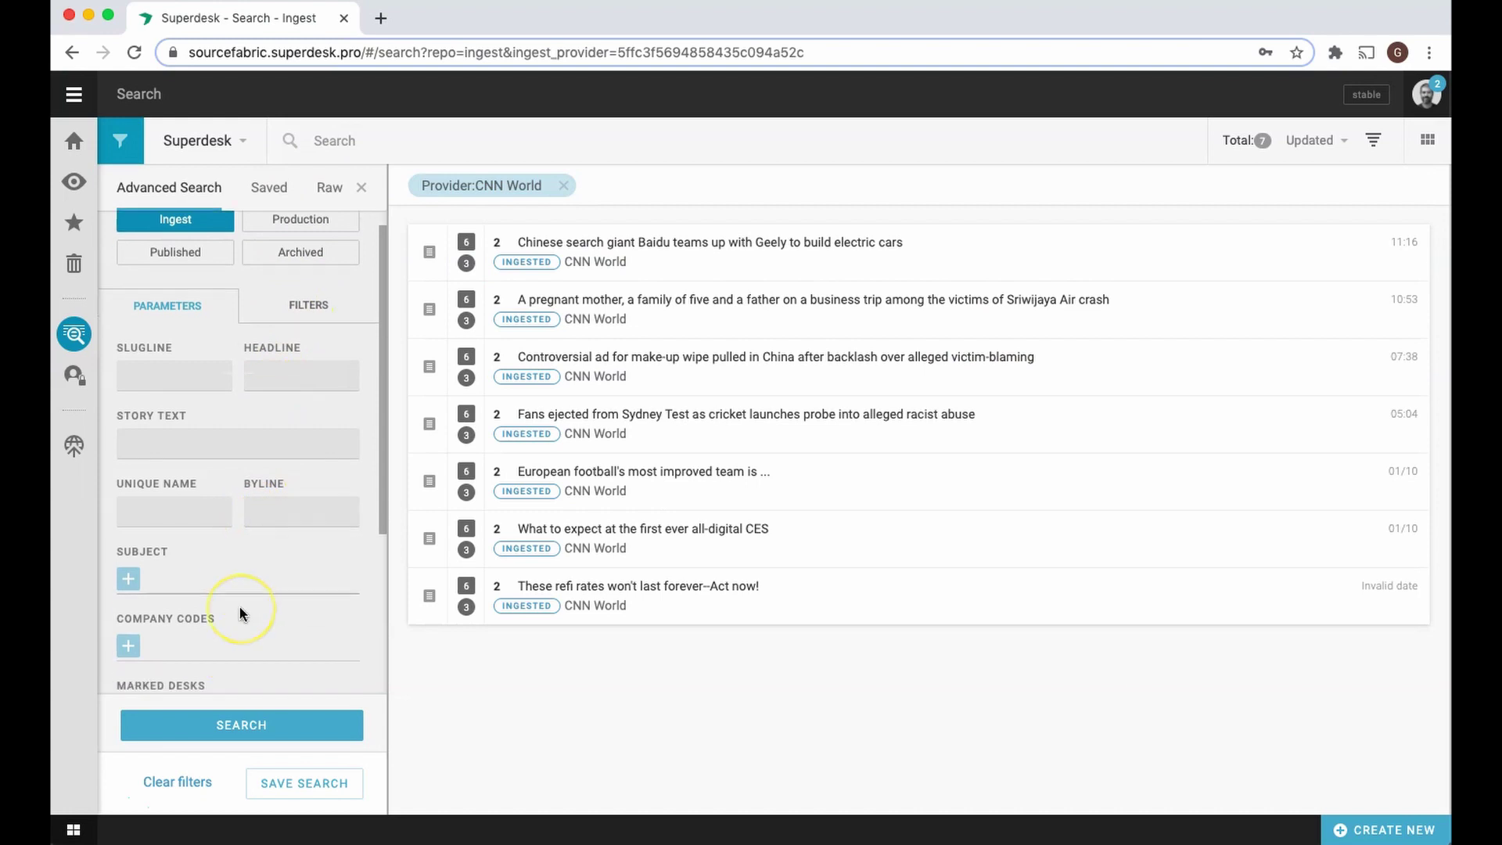
{"action": "scroll", "coordinate": [242, 613], "scroll_direction": "down", "scroll_amount": 5}
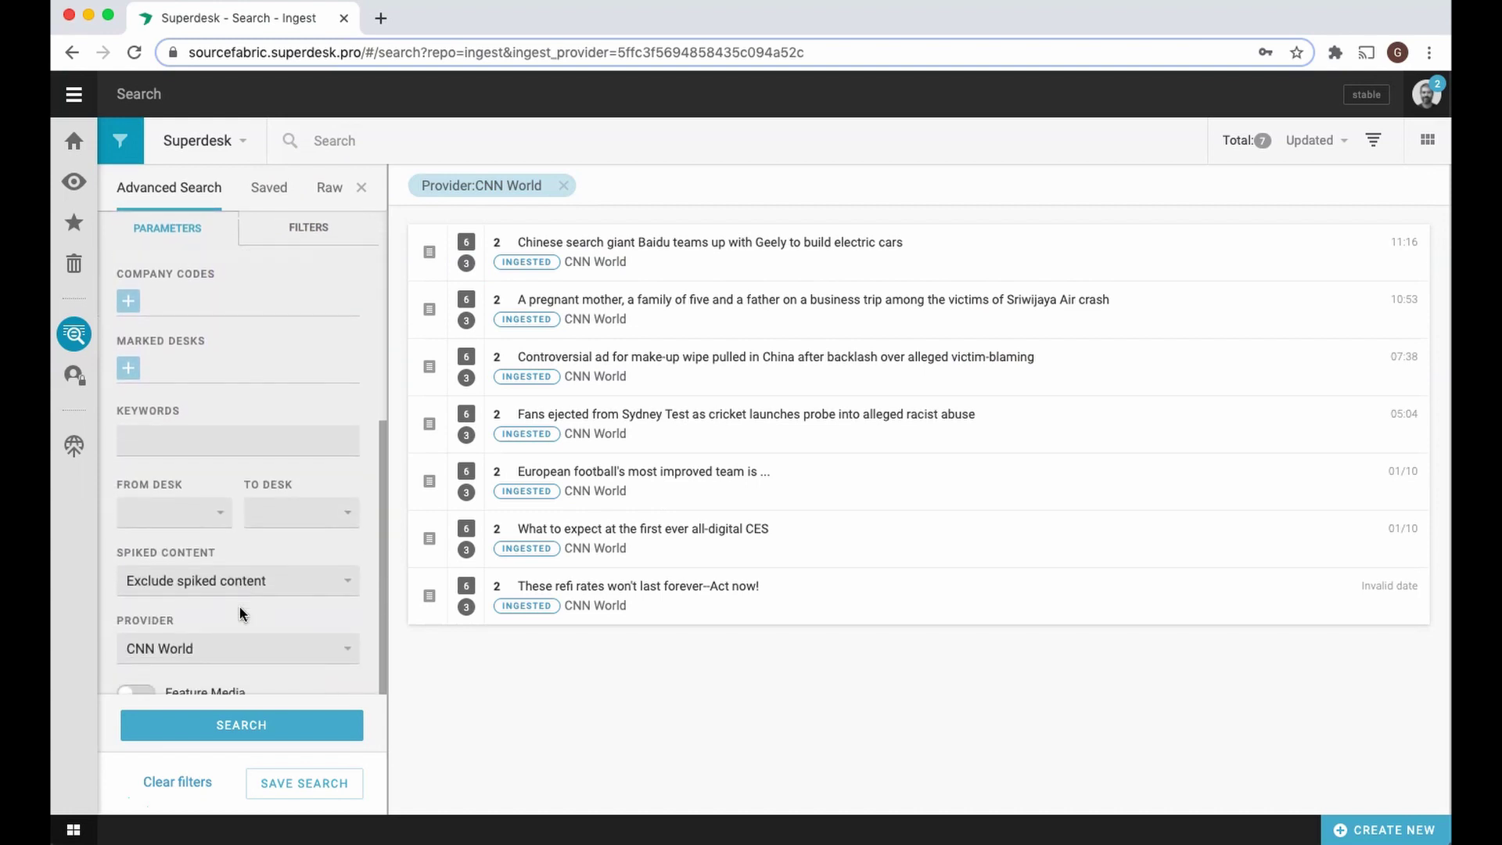
{"action": "scroll", "coordinate": [242, 614], "scroll_direction": "up", "scroll_amount": 6}
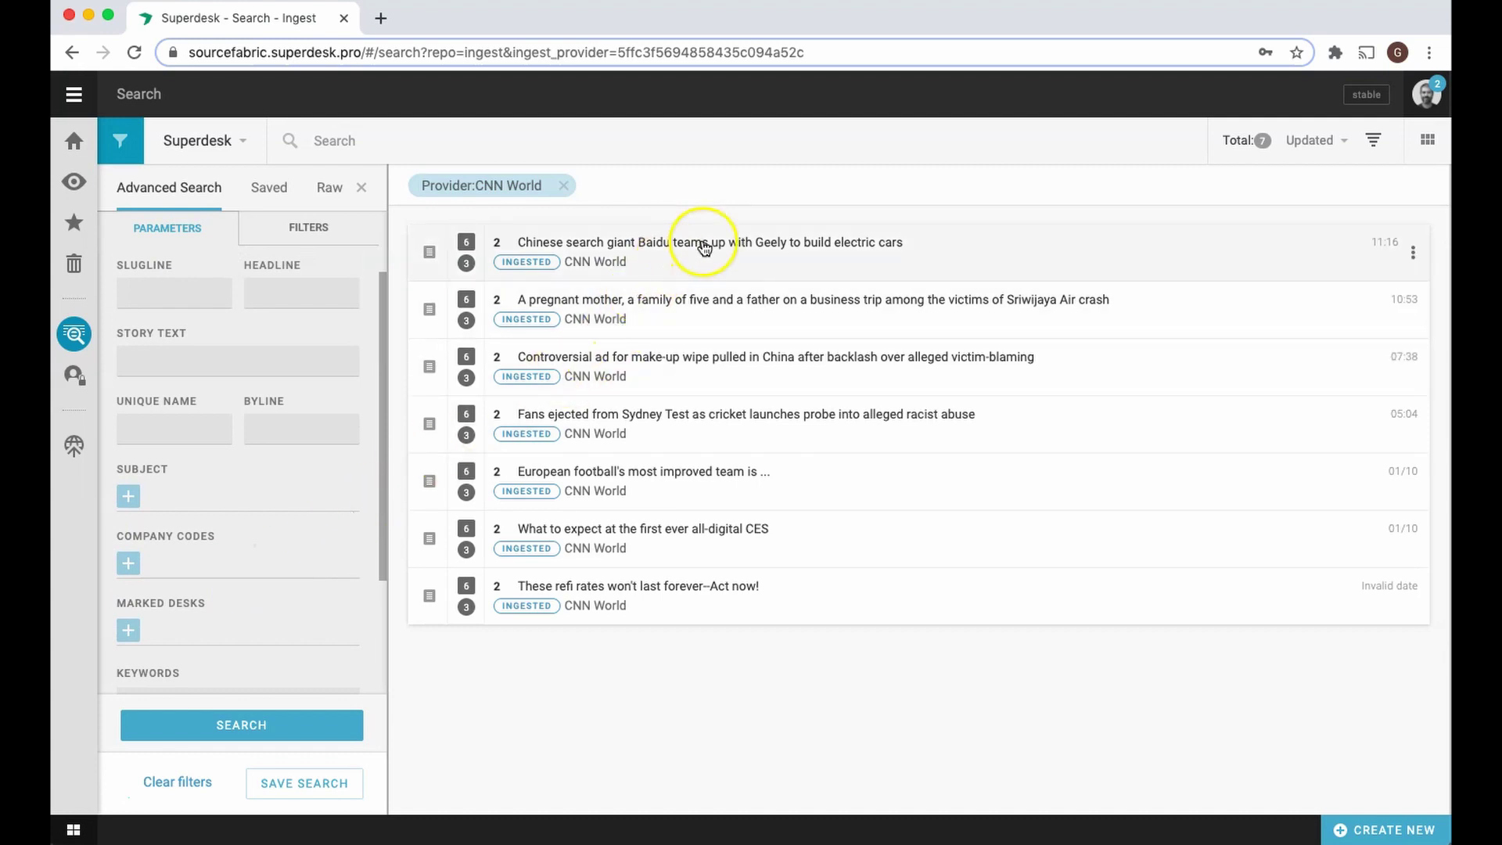
{"action": "left_click", "coordinate": [704, 247]}
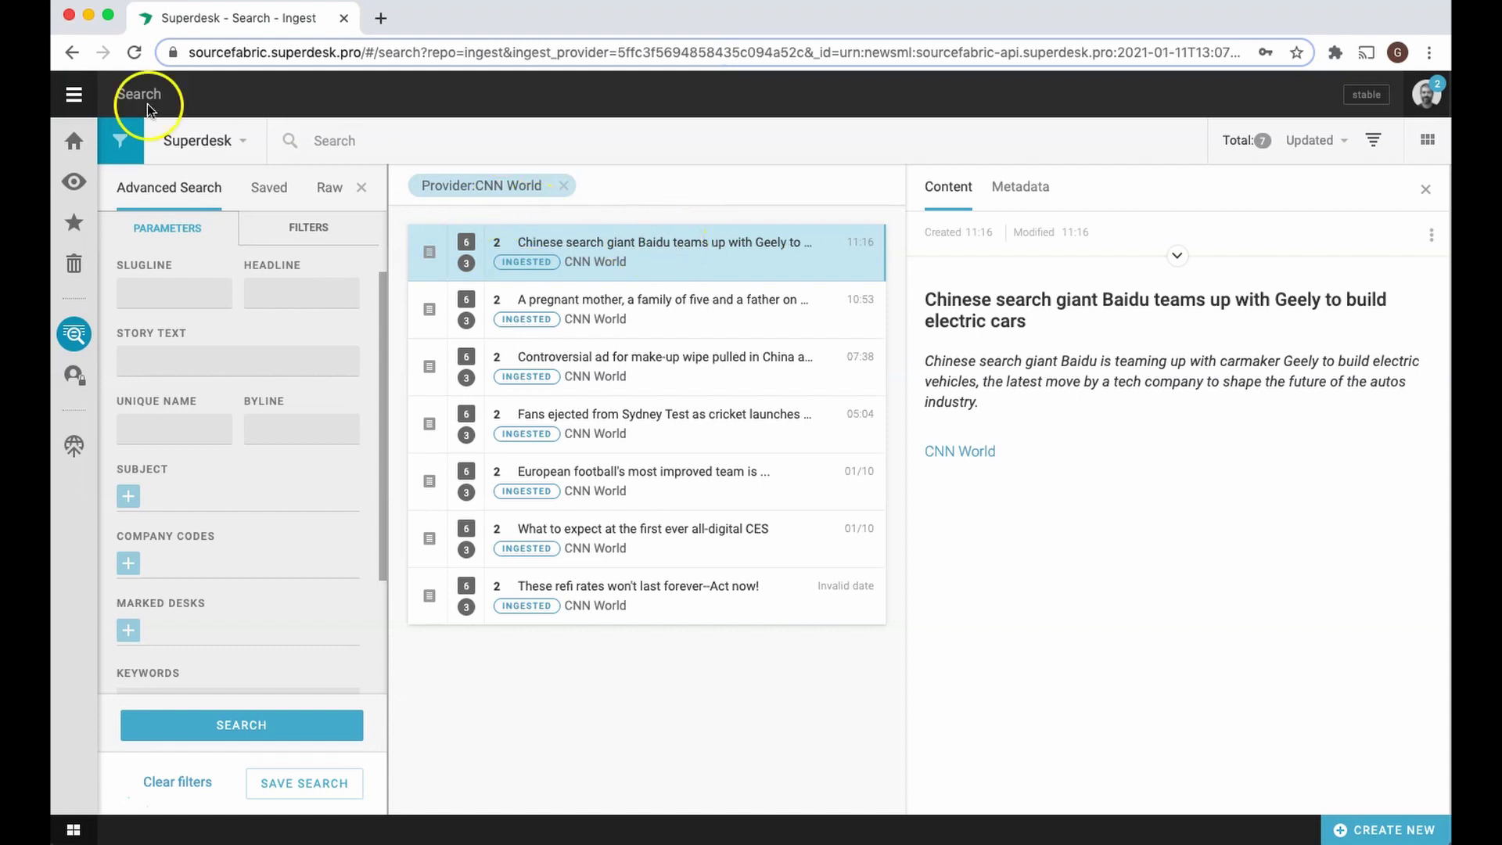
{"action": "left_click", "coordinate": [74, 143]}
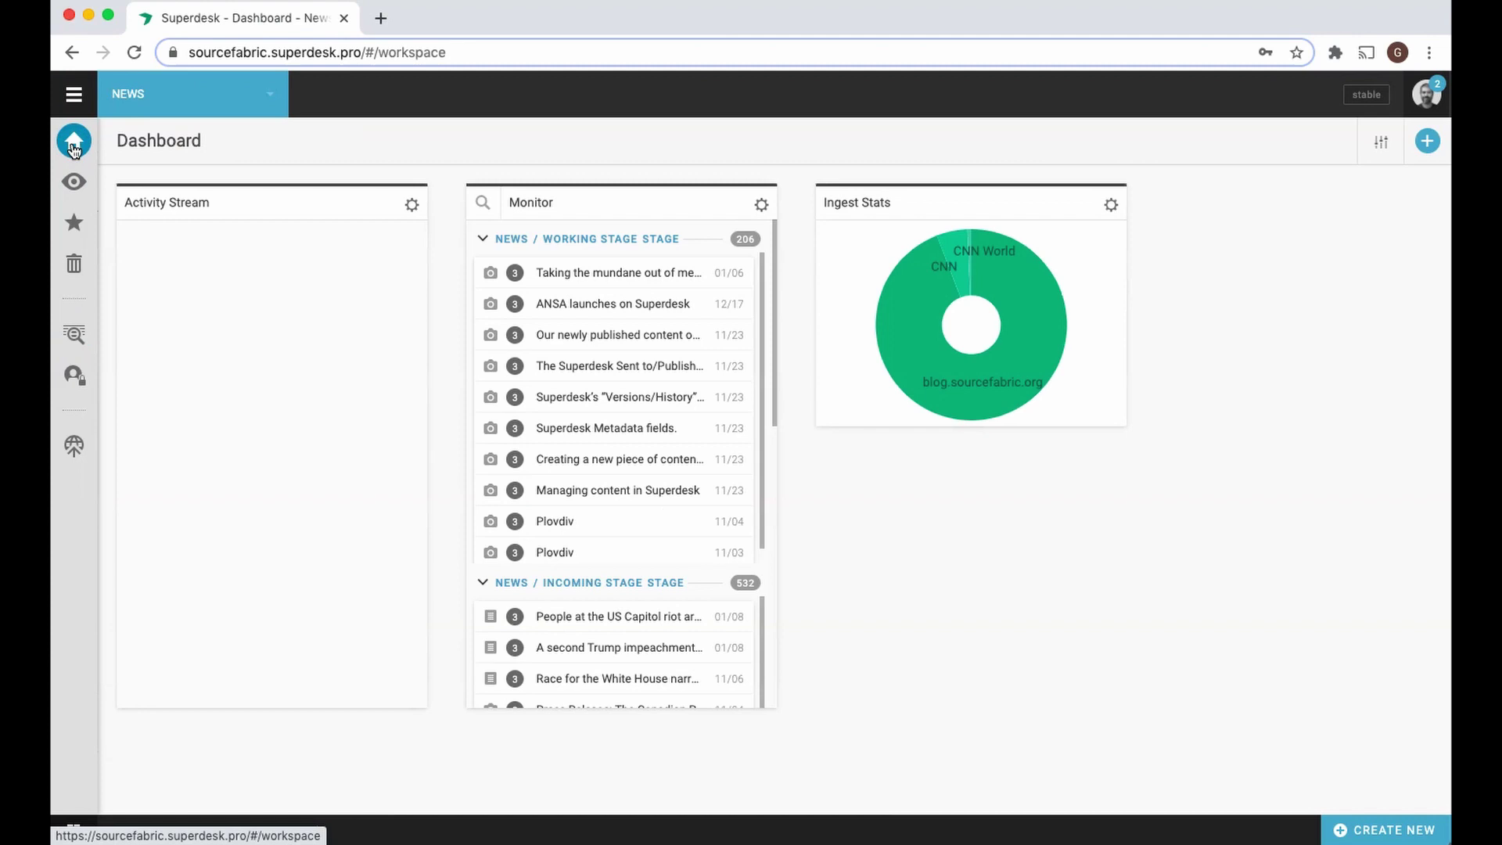
{"action": "left_click", "coordinate": [74, 335]}
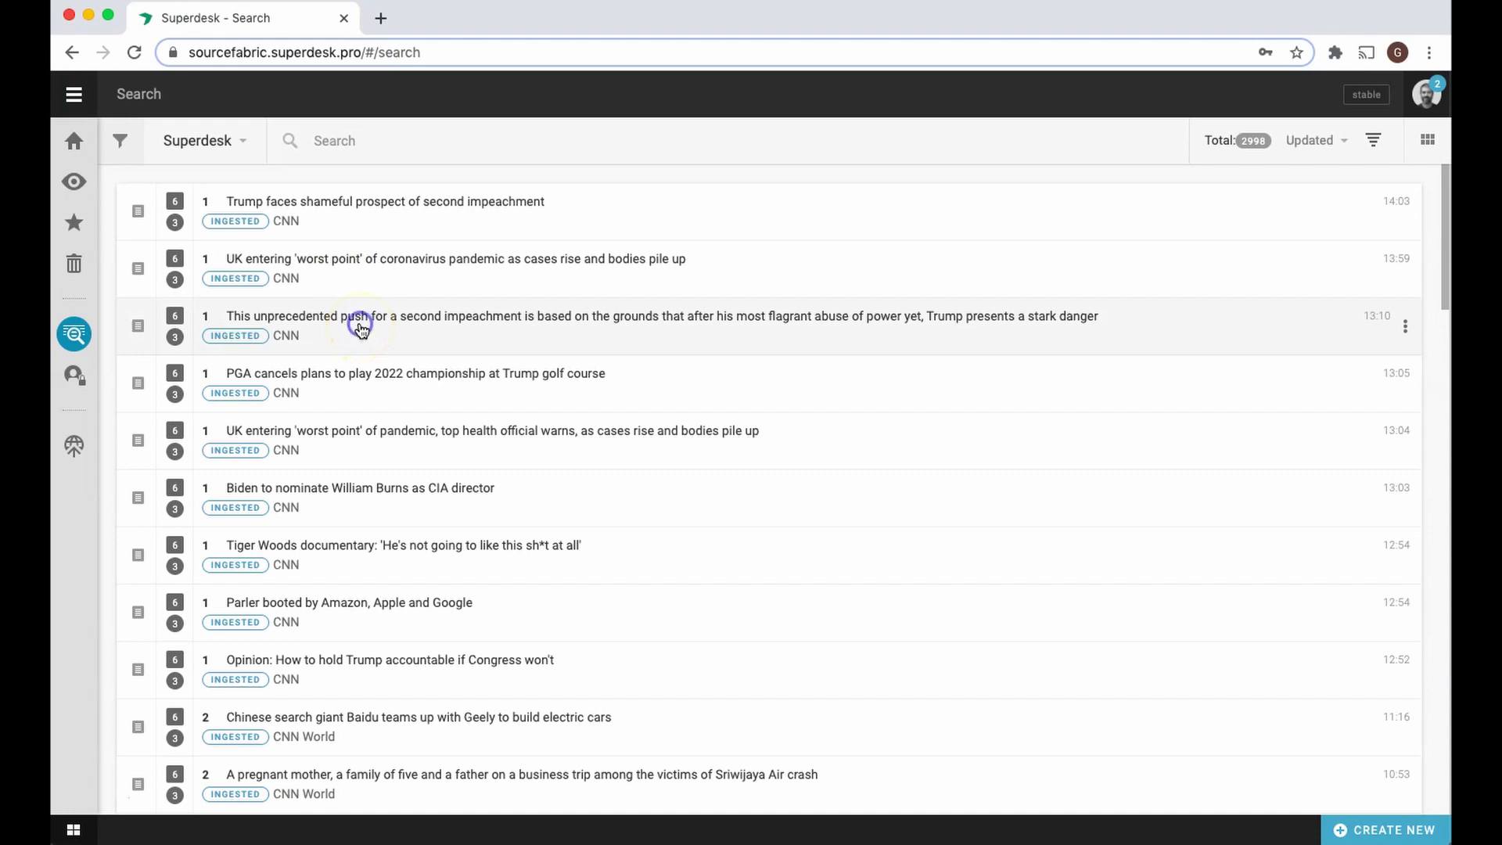
{"action": "left_click", "coordinate": [360, 327]}
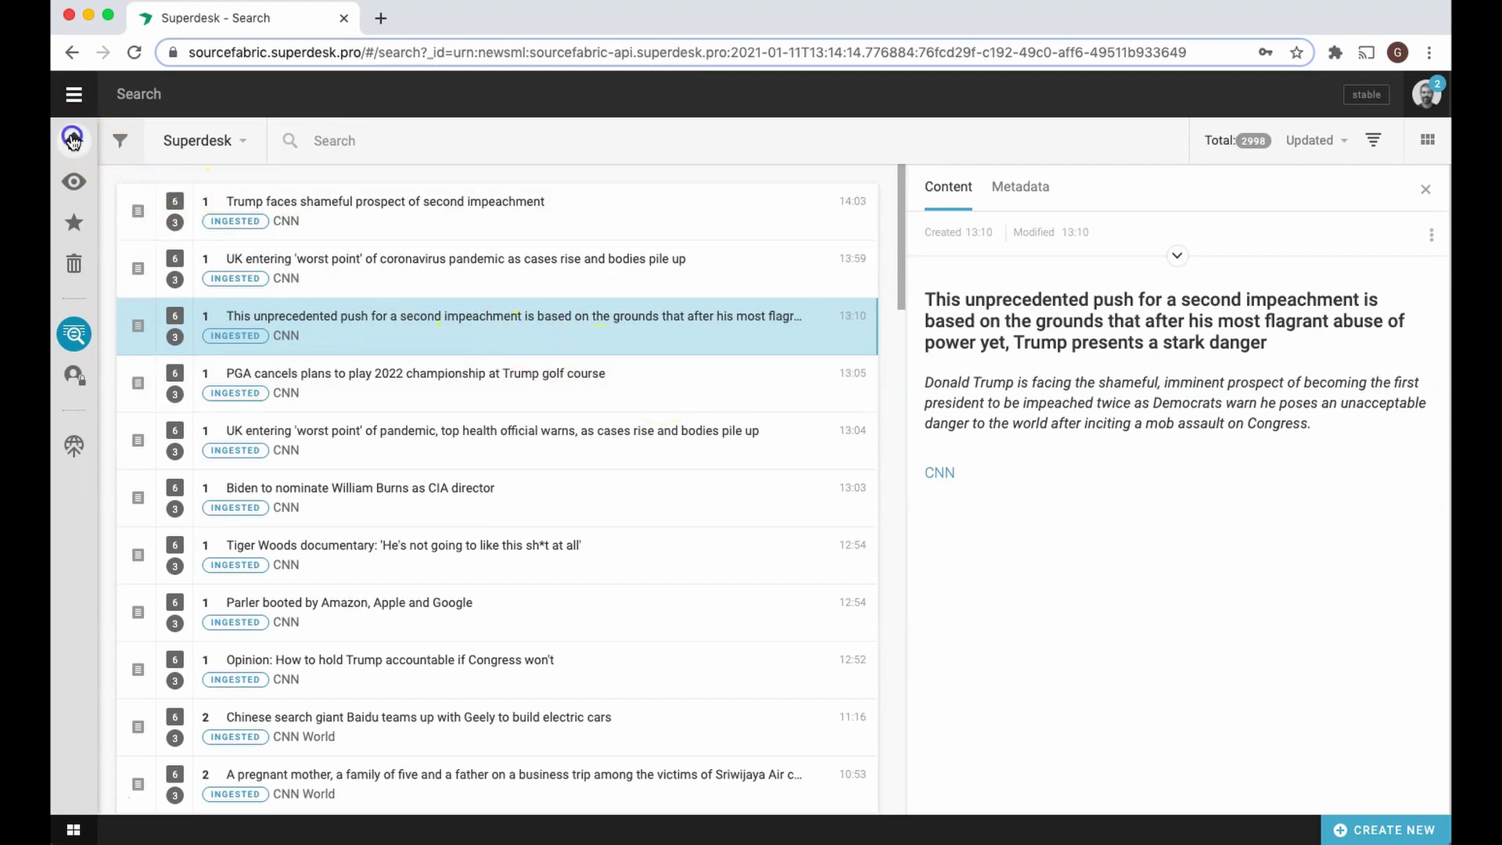
{"action": "left_click", "coordinate": [73, 139]}
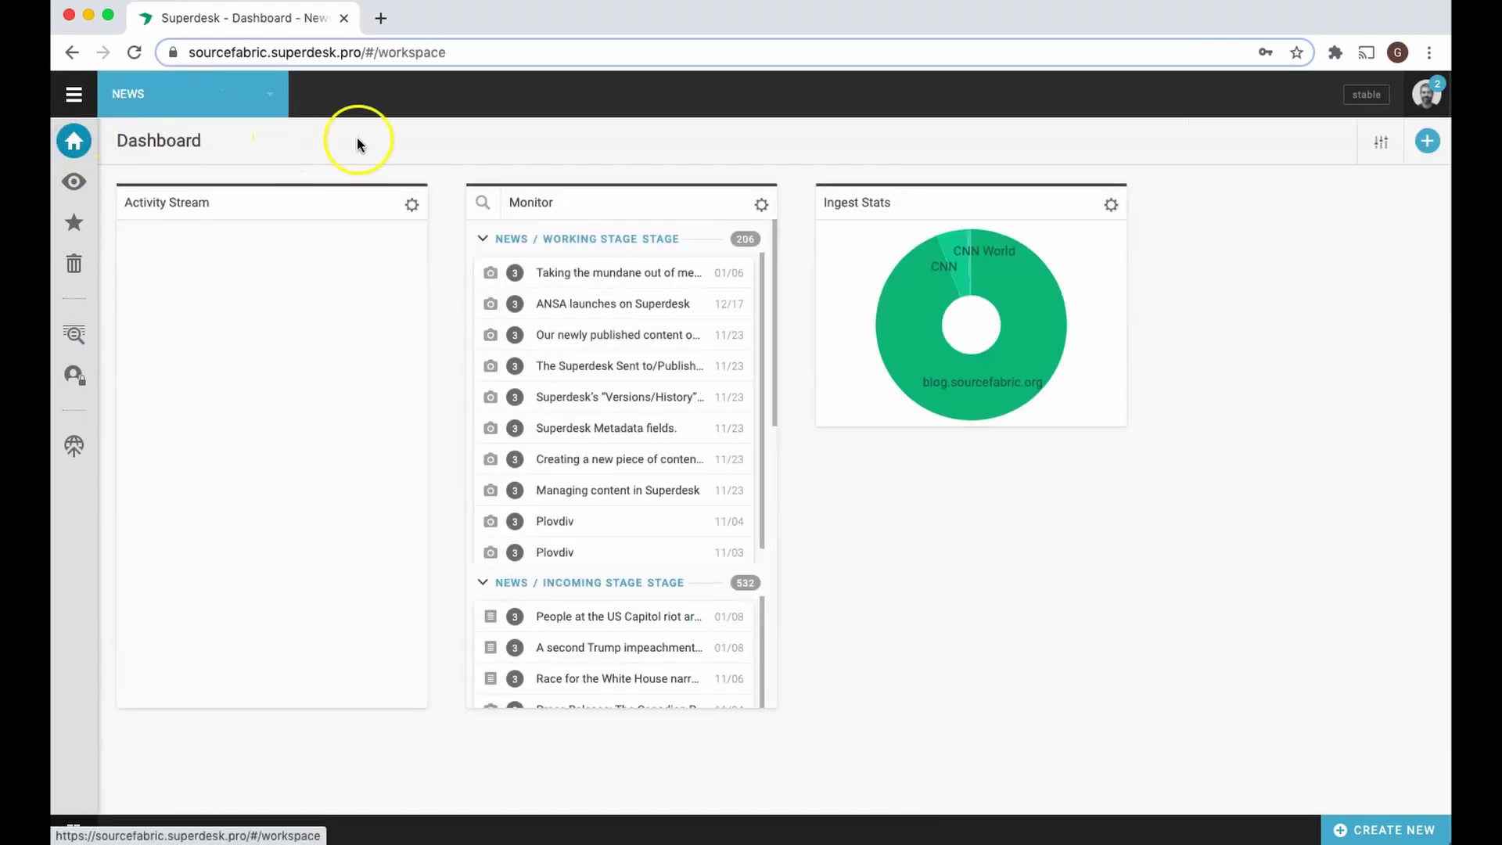